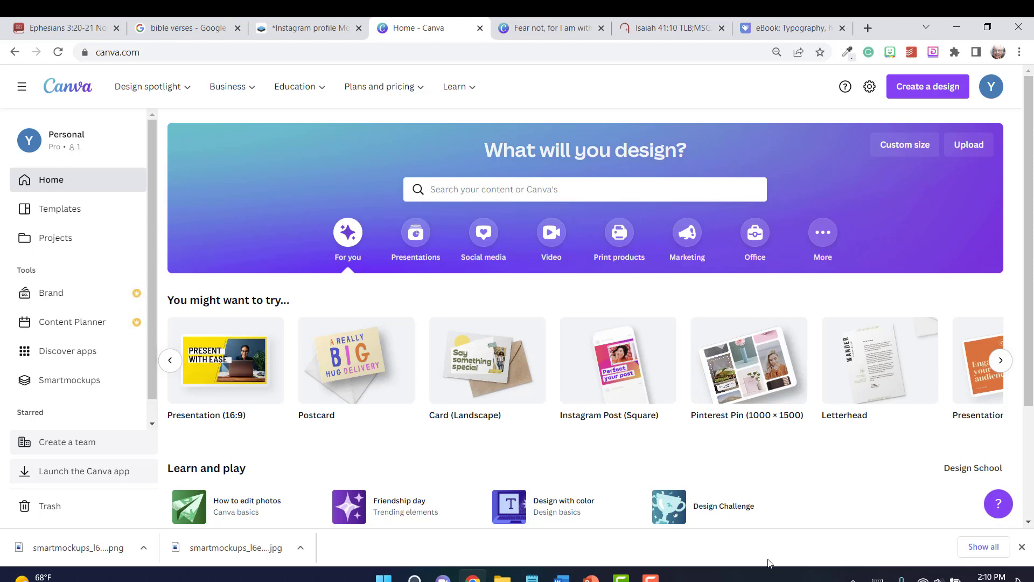
- Create a blank square Instagram Post design and add a heading text box to it
mouse_move(618, 380)
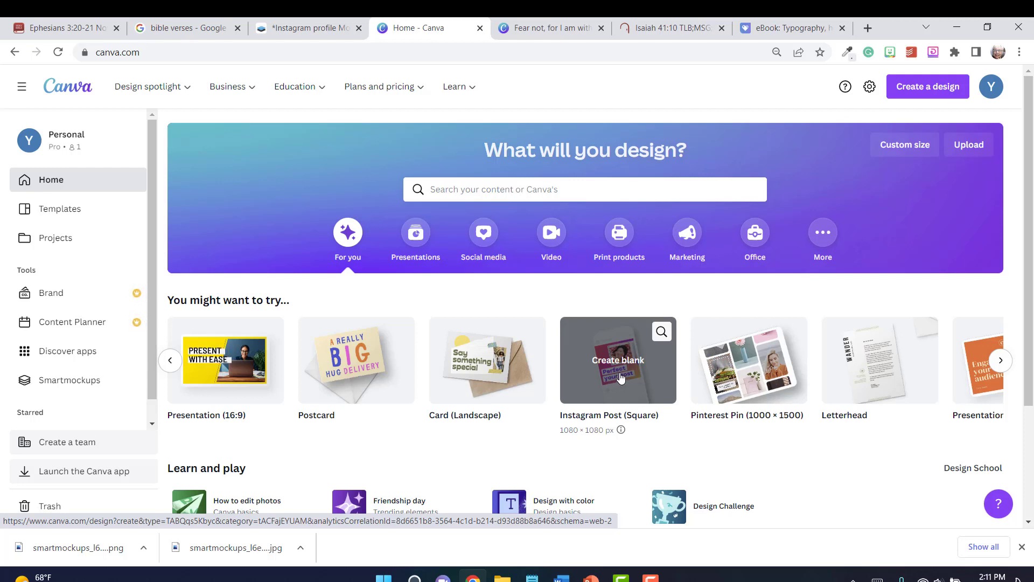
click(621, 378)
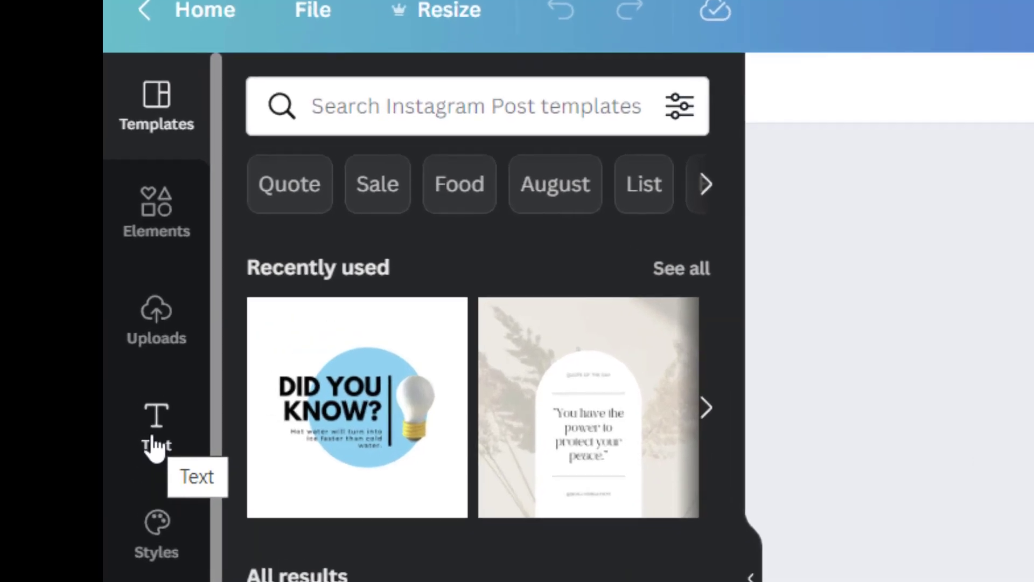
click(105, 375)
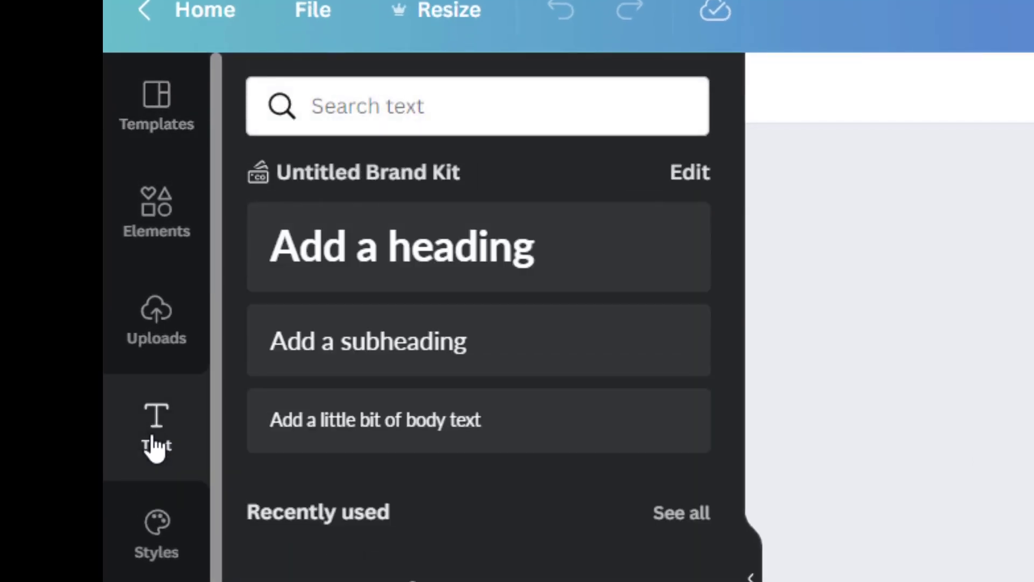
click(395, 249)
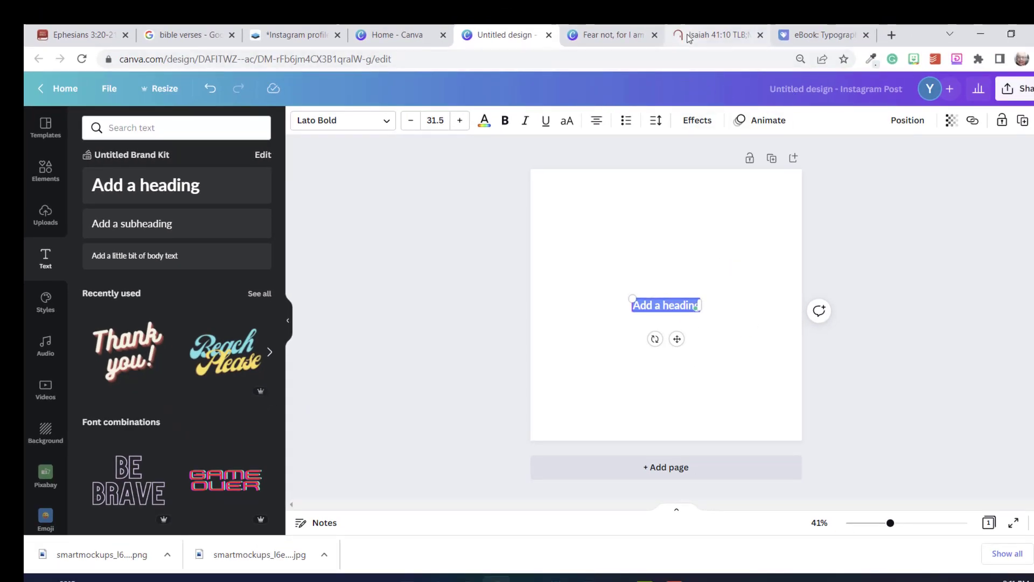
- Switch to the Bible Gateway page for Isaiah 41:10 and browse the translations available in place of the Living Bible
click(717, 35)
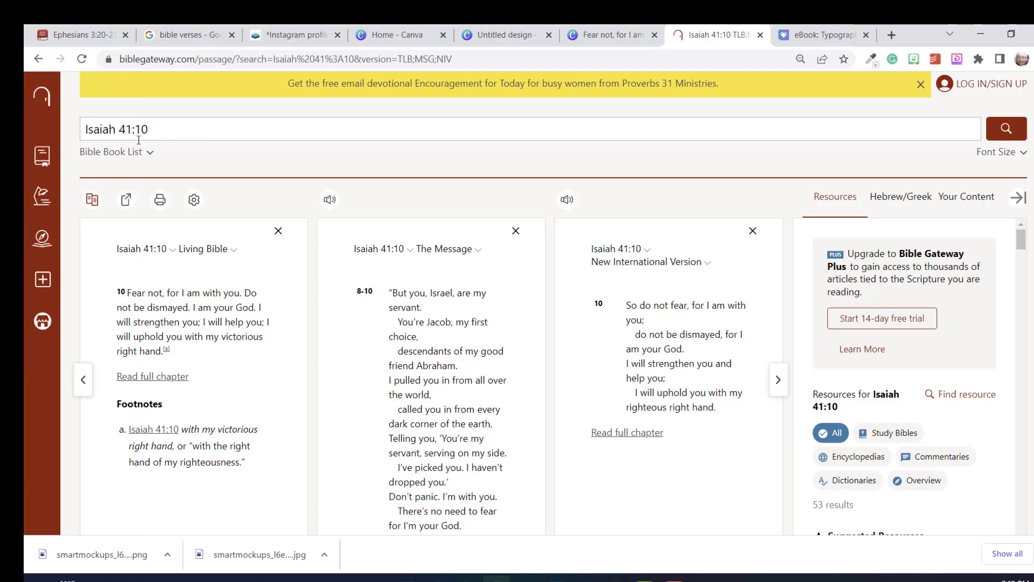
mouse_move(70, 148)
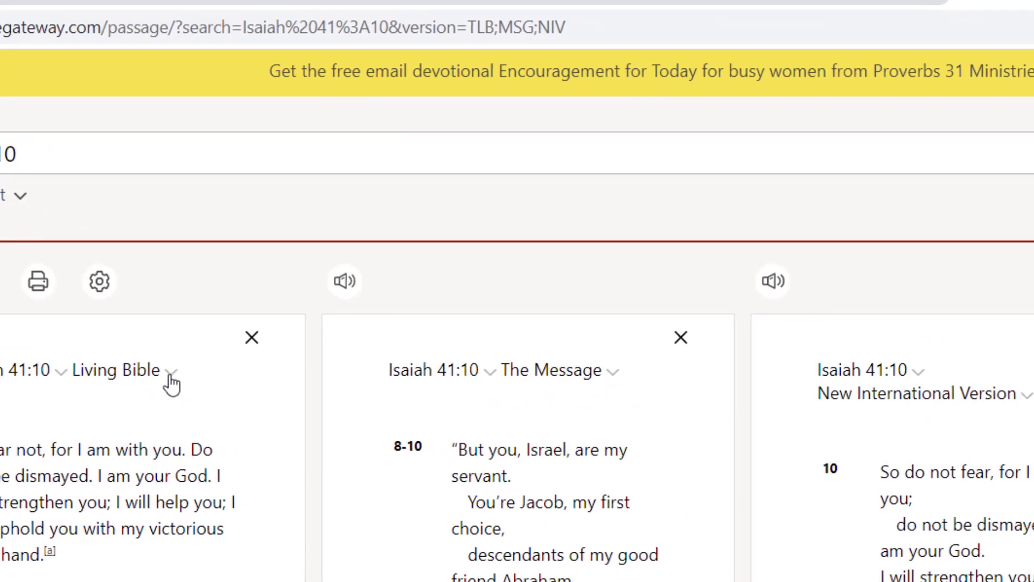
click(170, 378)
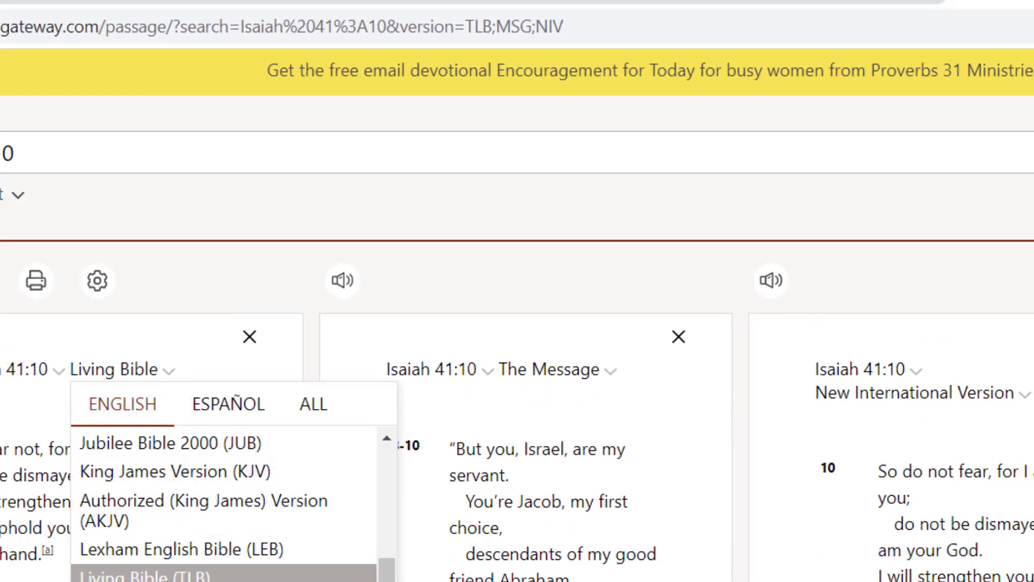
scroll(371, 570, down, 3)
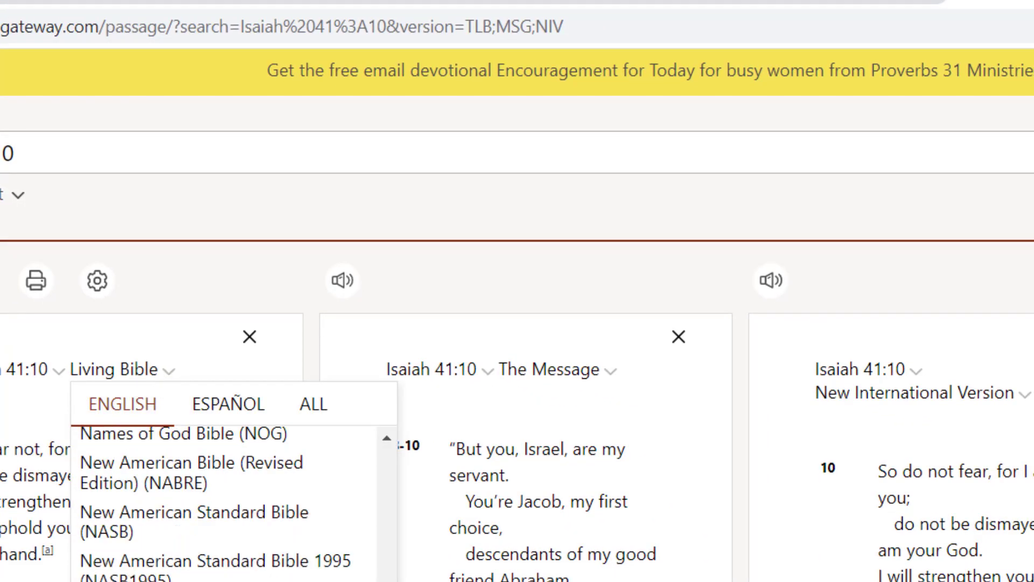
scroll(369, 474, up, 10)
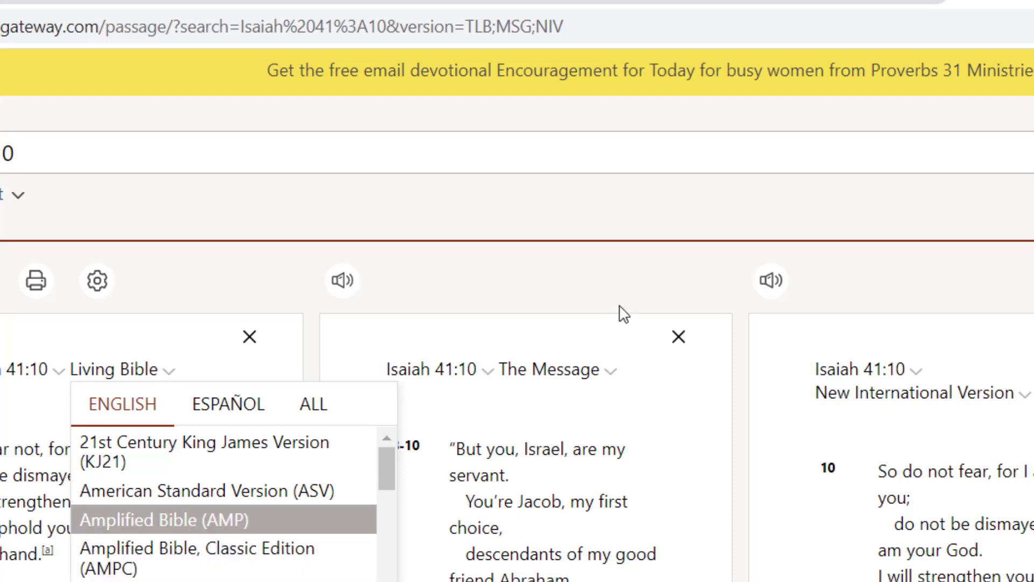
click(581, 289)
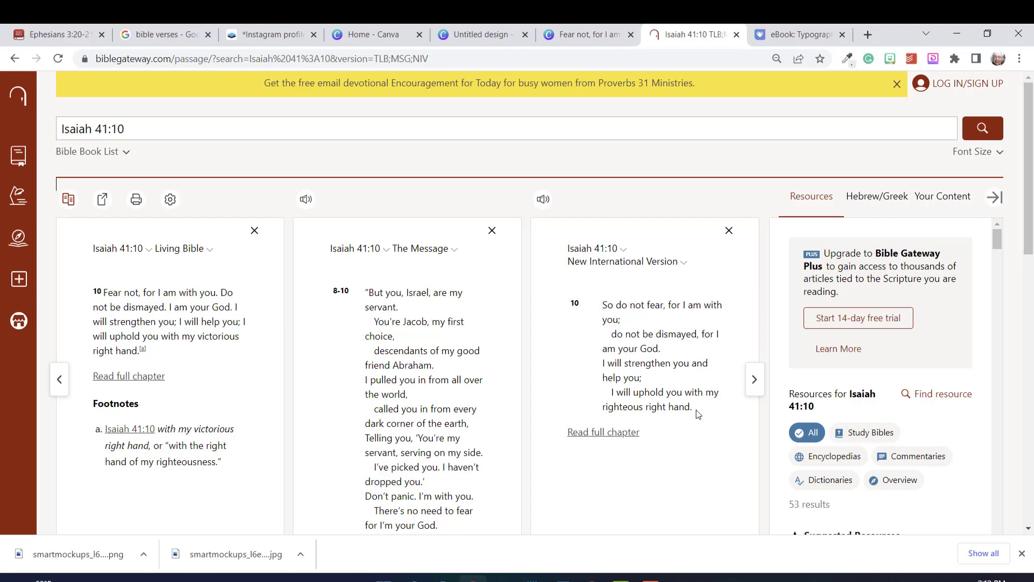
- Copy the New International Version text of Isaiah 41:10 and paste it over the heading placeholder in the Canva design
triple_click(621, 360)
right_click(620, 360)
click(649, 373)
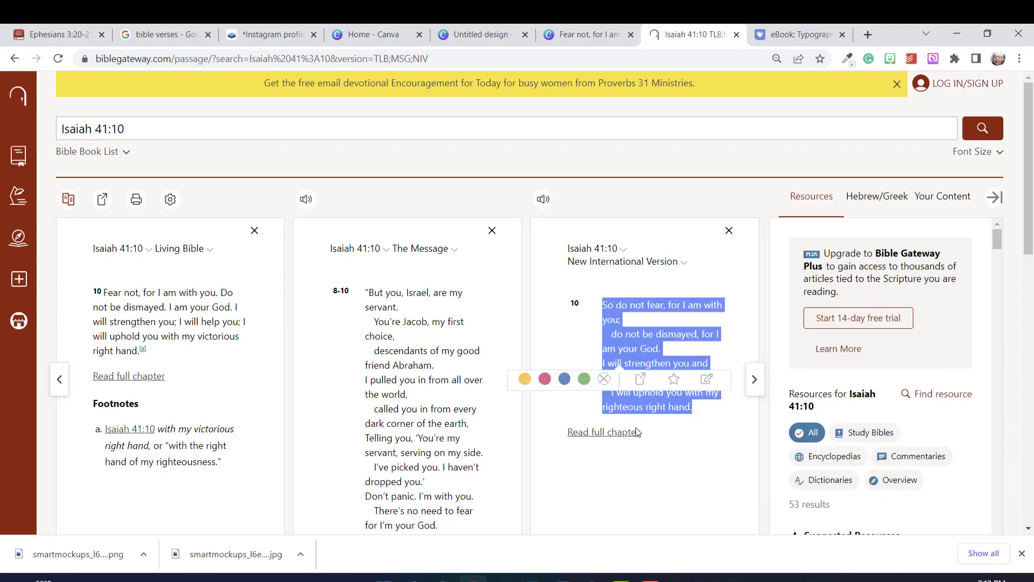
click(380, 38)
click(481, 34)
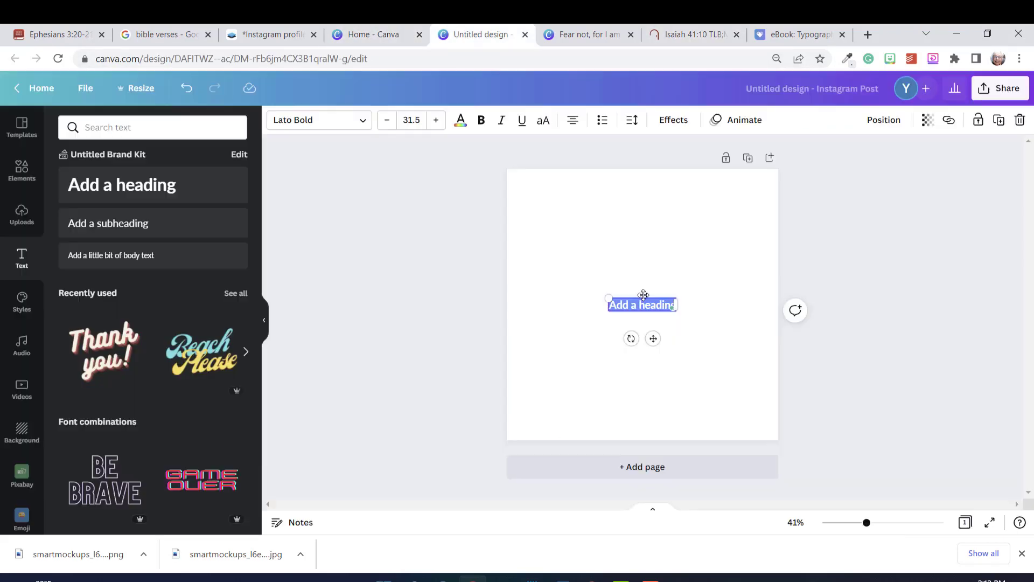
click(637, 306)
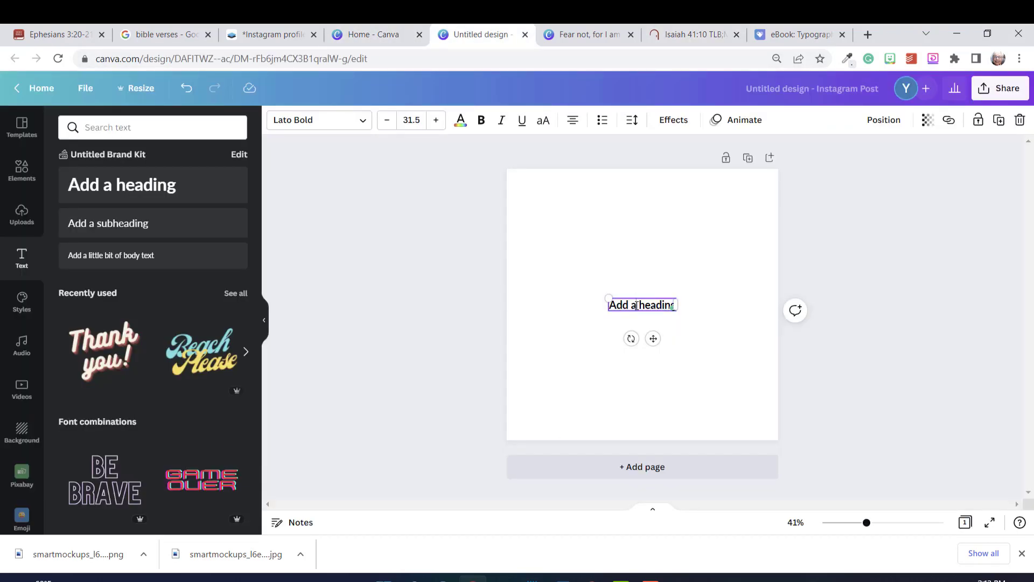
triple_click(637, 305)
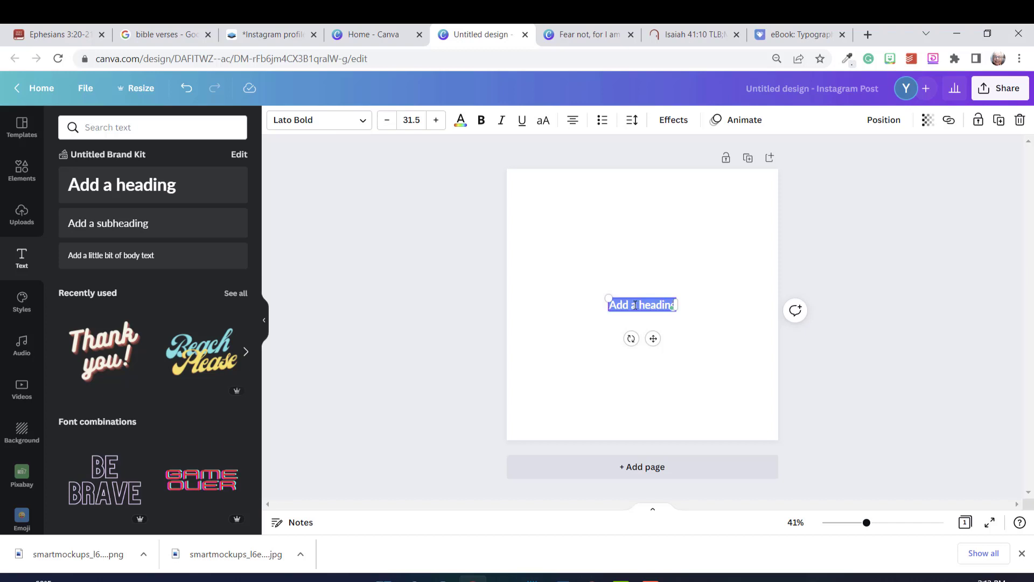
key(ctrl+v)
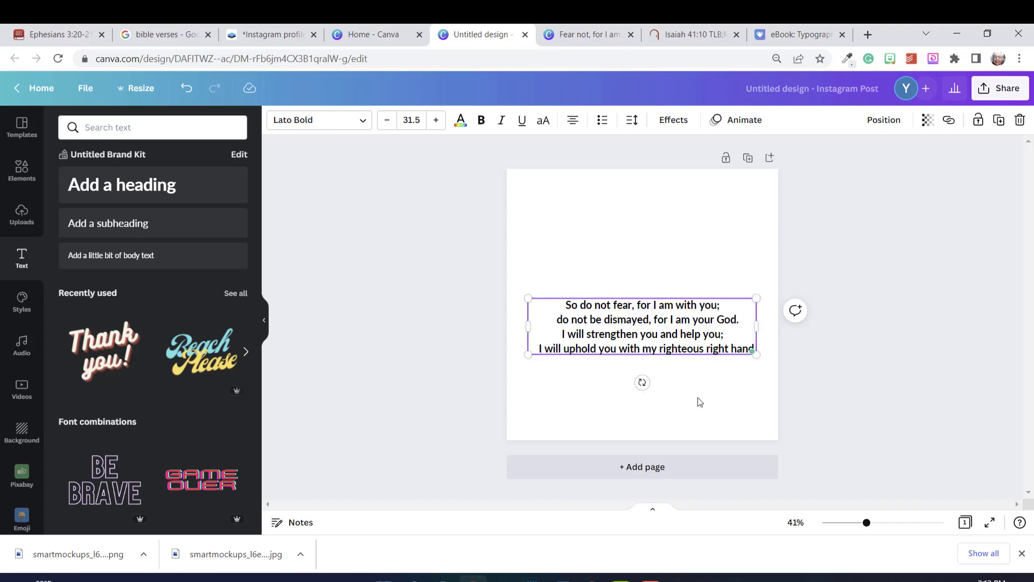
- Replace the verse's last line with the reference "Isa. 41 :10" and move the text box to the middle of the page
drag(742, 344, 747, 346)
click(742, 349)
drag(646, 297, 641, 248)
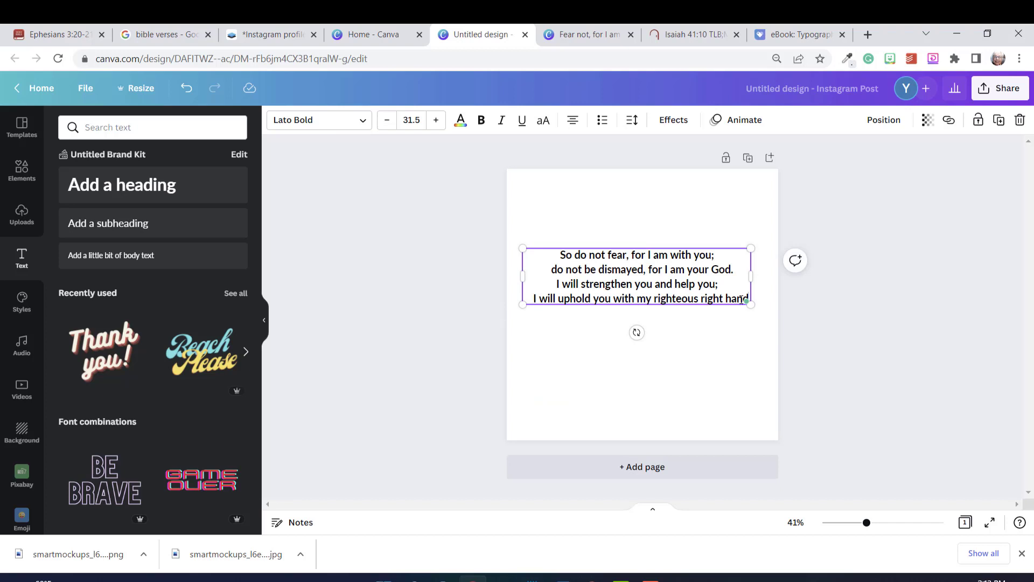
key(Return)
key(ctrl+z)
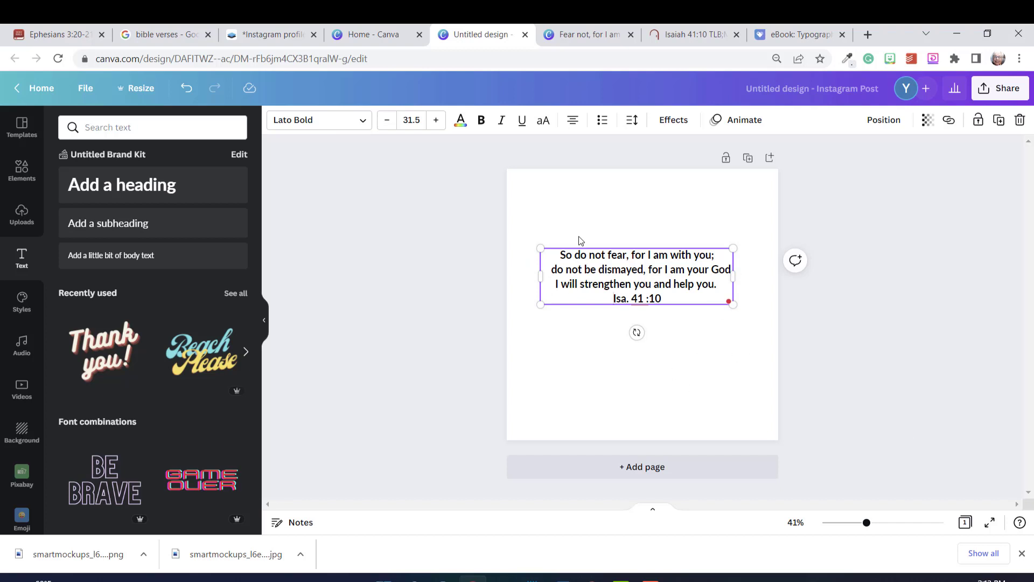
drag(631, 251, 638, 274)
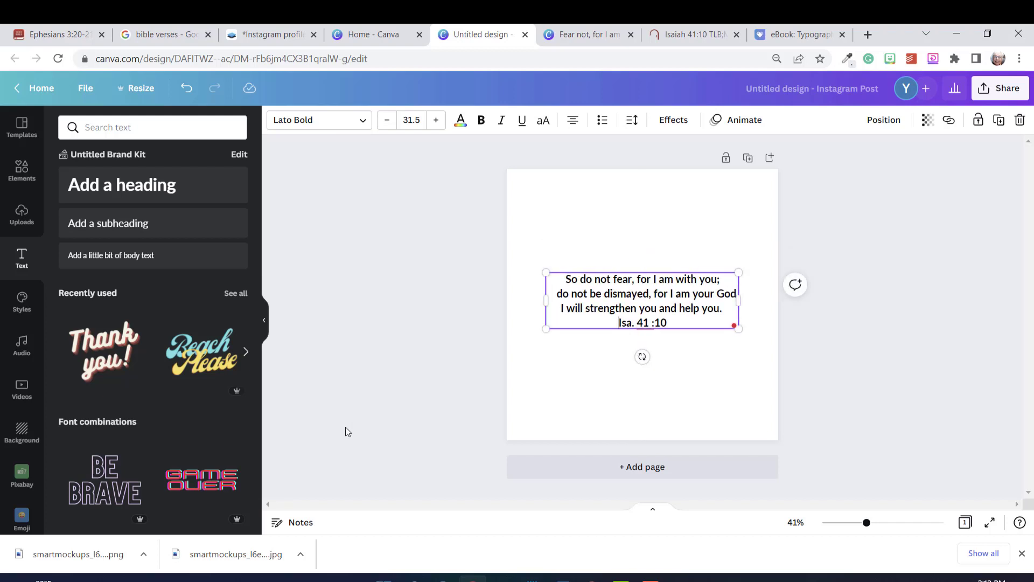
- Search Pixabay's free images for "God" and insert the red and purple starry nebula photo into the design
click(19, 431)
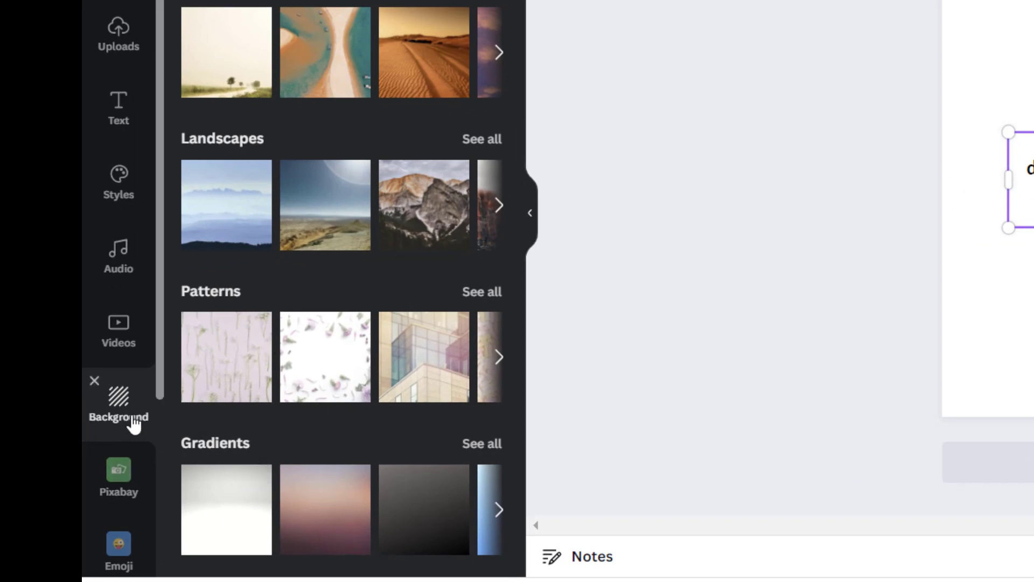
scroll(129, 426, down, 2)
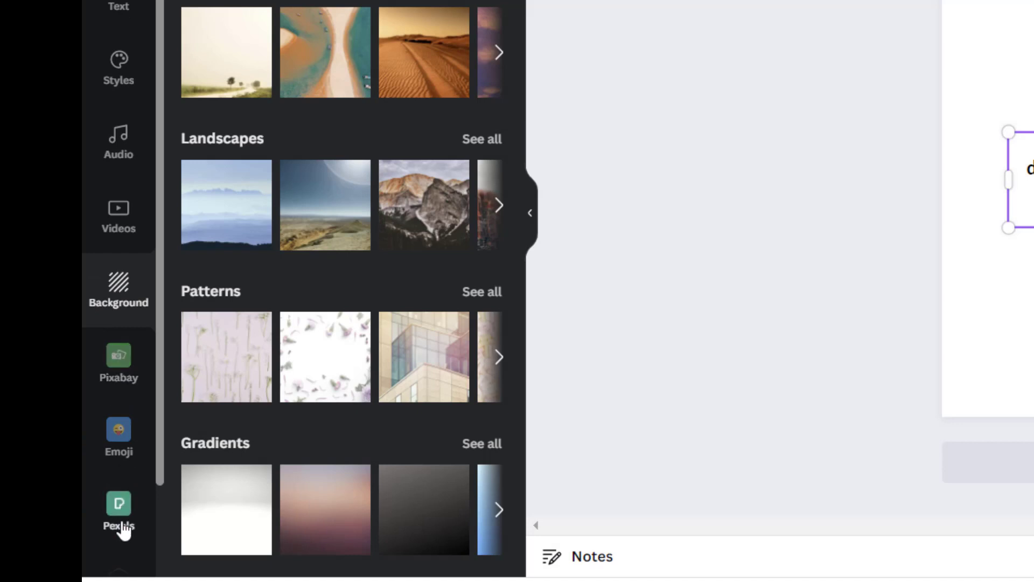
click(128, 375)
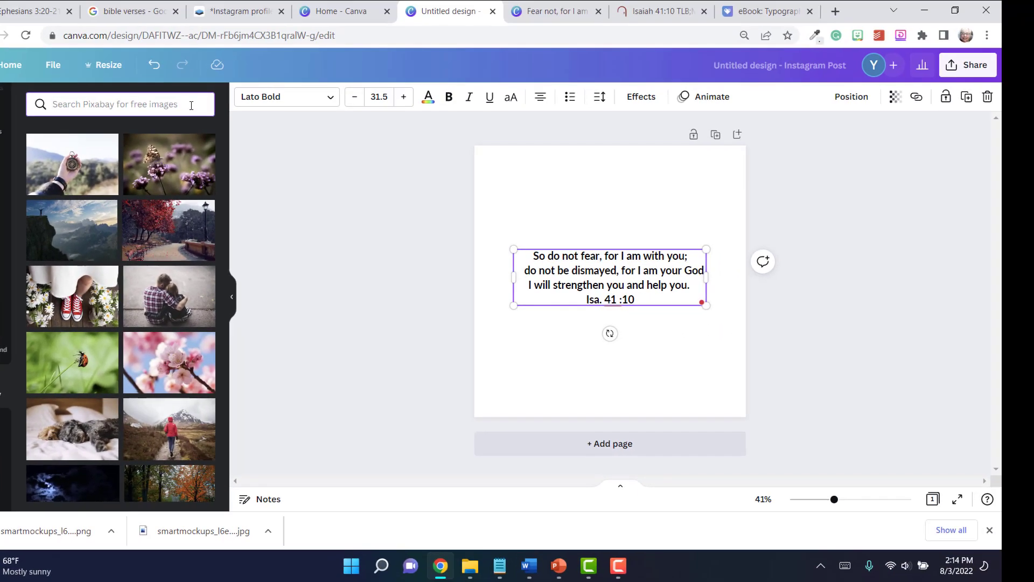
click(192, 105)
text(God)
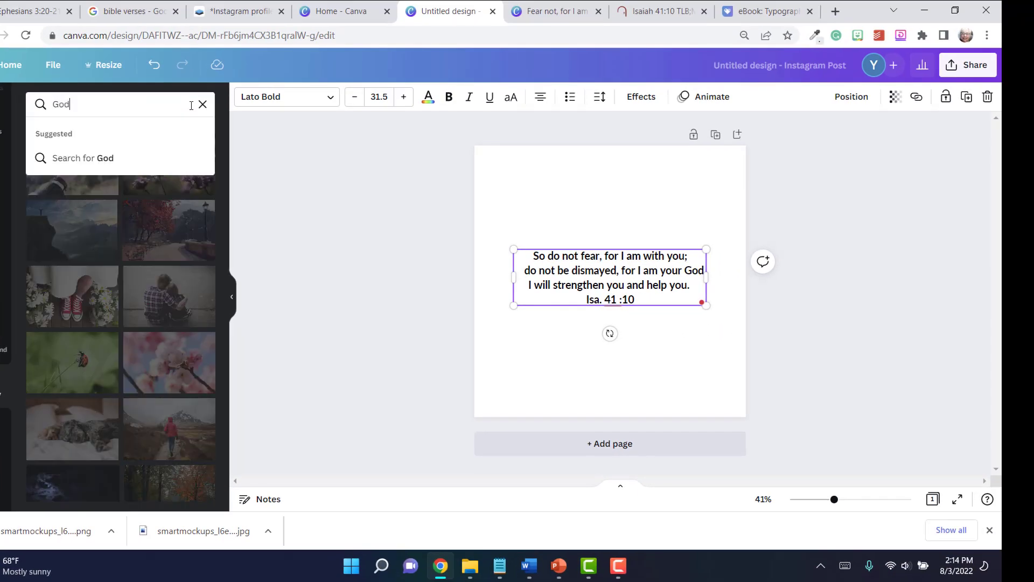
key(Return)
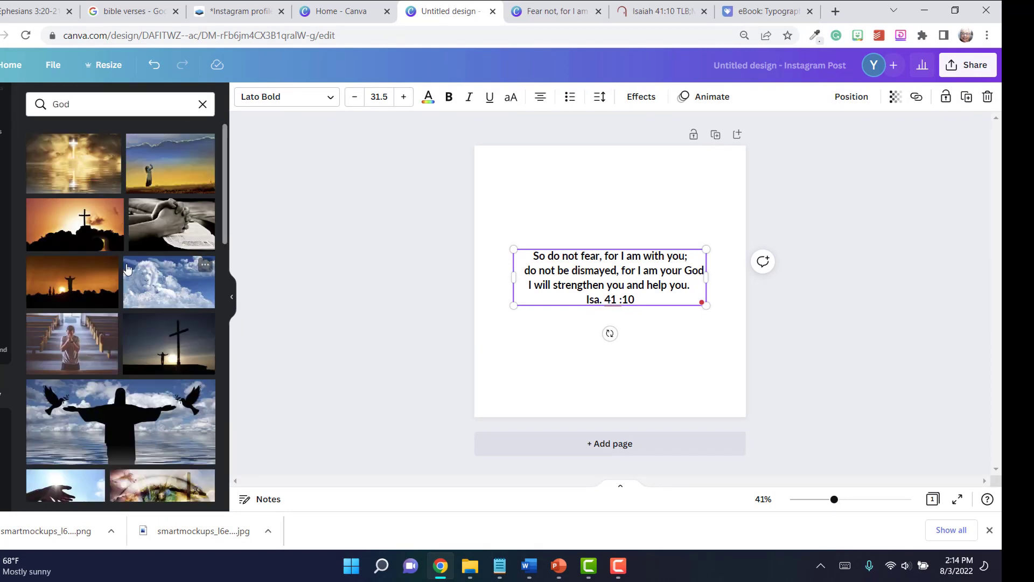
scroll(155, 218, down, 1)
scroll(155, 218, down, 4)
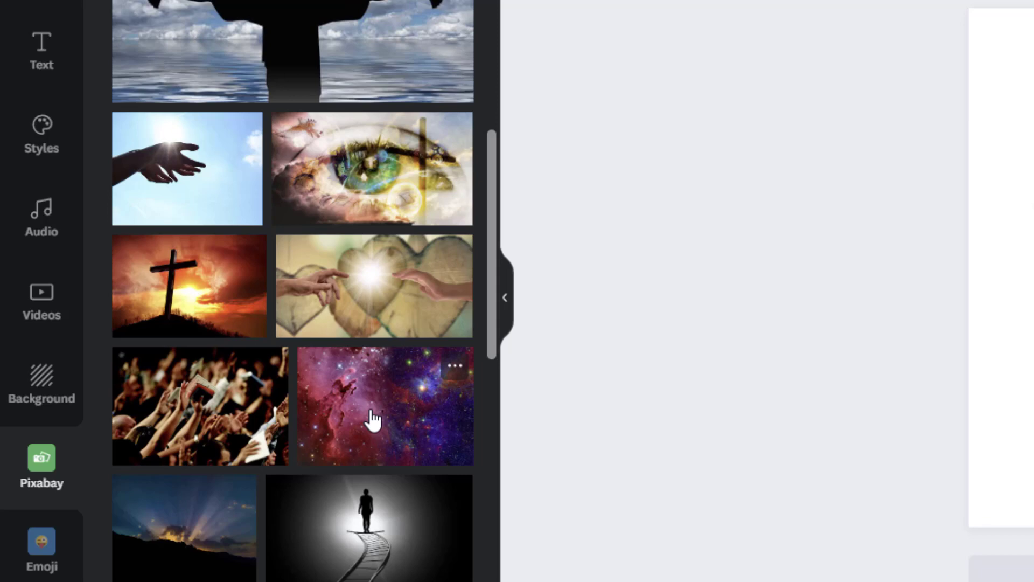
click(374, 421)
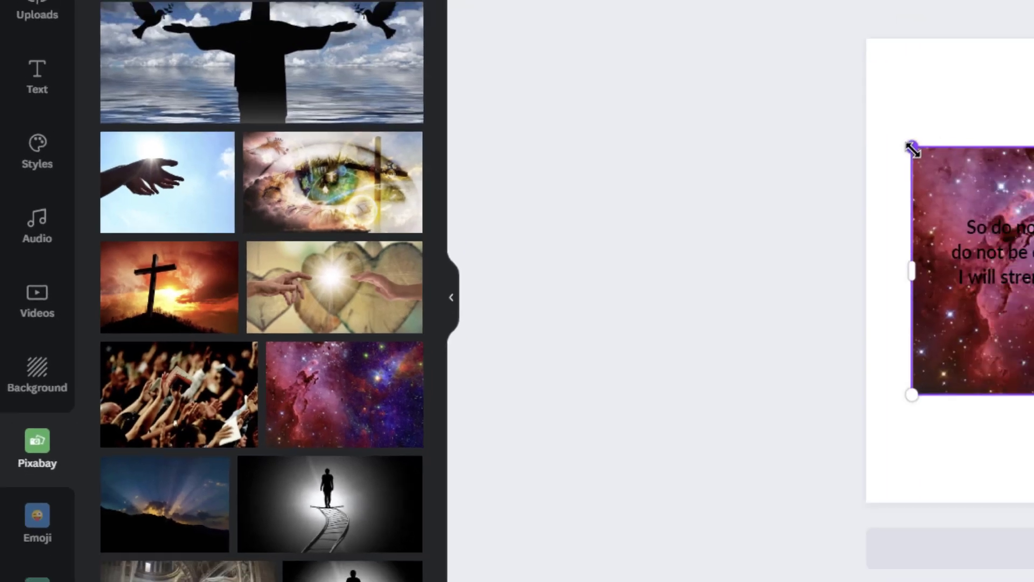
- Enlarge the nebula photo in both directions until it covers the whole page as a backdrop
drag(1019, 128, 860, 0)
drag(450, 115, 450, 115)
drag(749, 351, 836, 462)
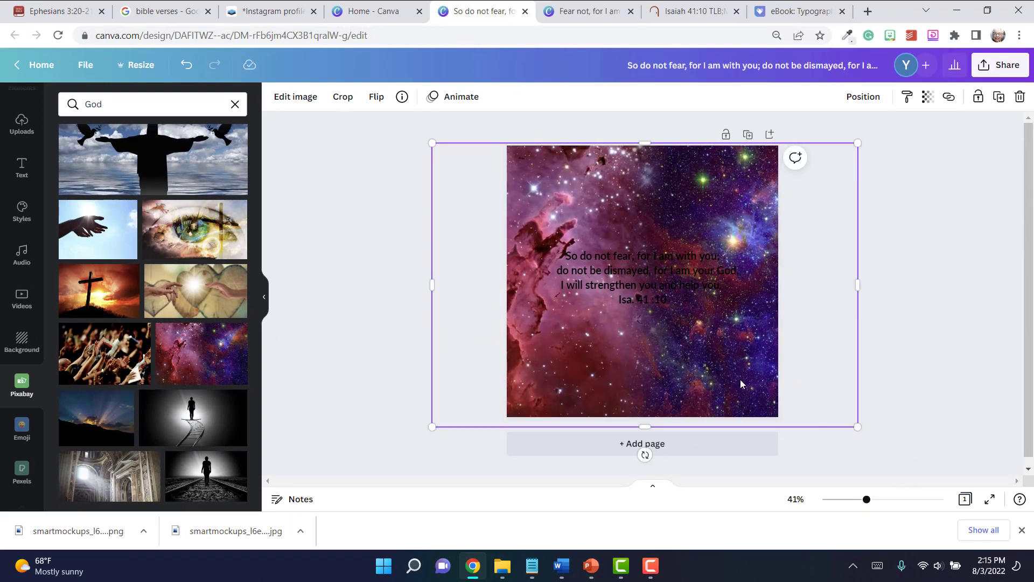
click(948, 363)
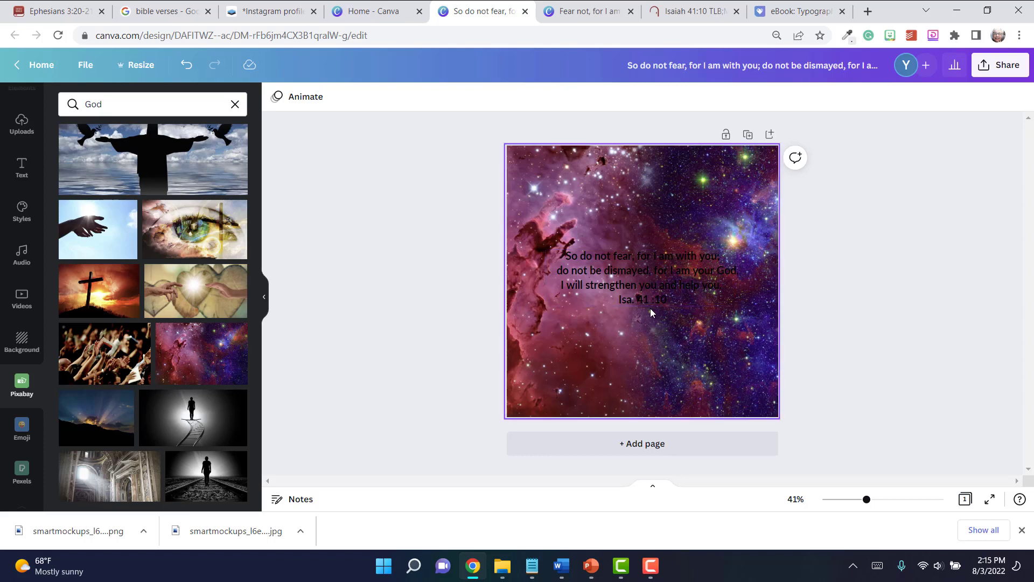
- Change the colour of the entire verse text to white
click(634, 279)
click(634, 277)
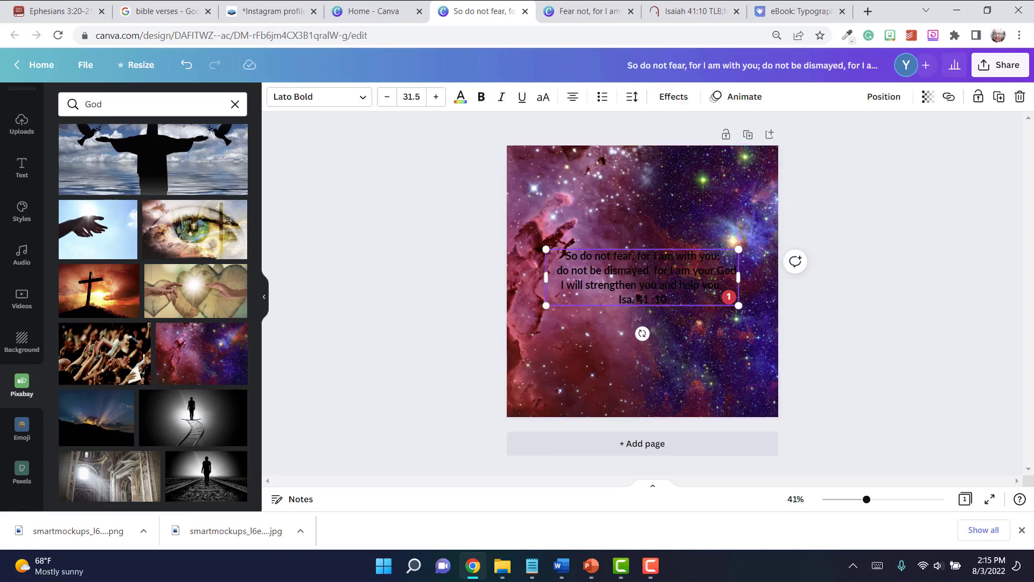
key(ctrl+a)
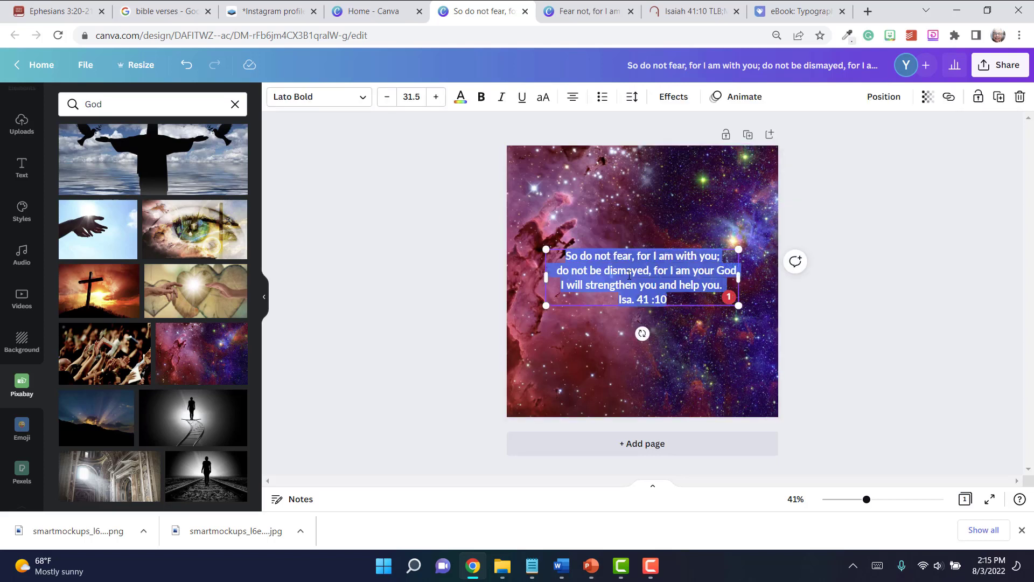
click(460, 98)
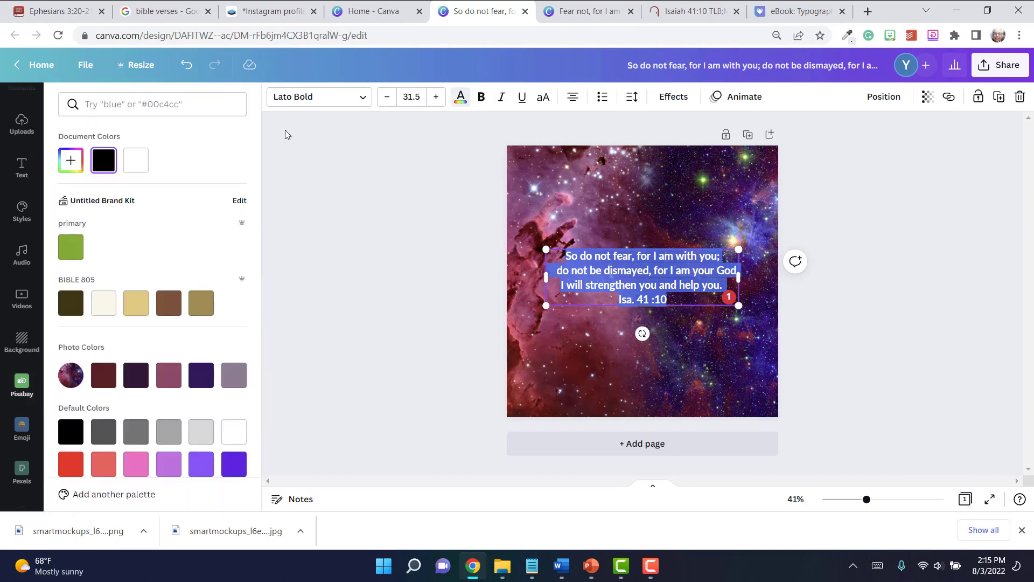
click(128, 167)
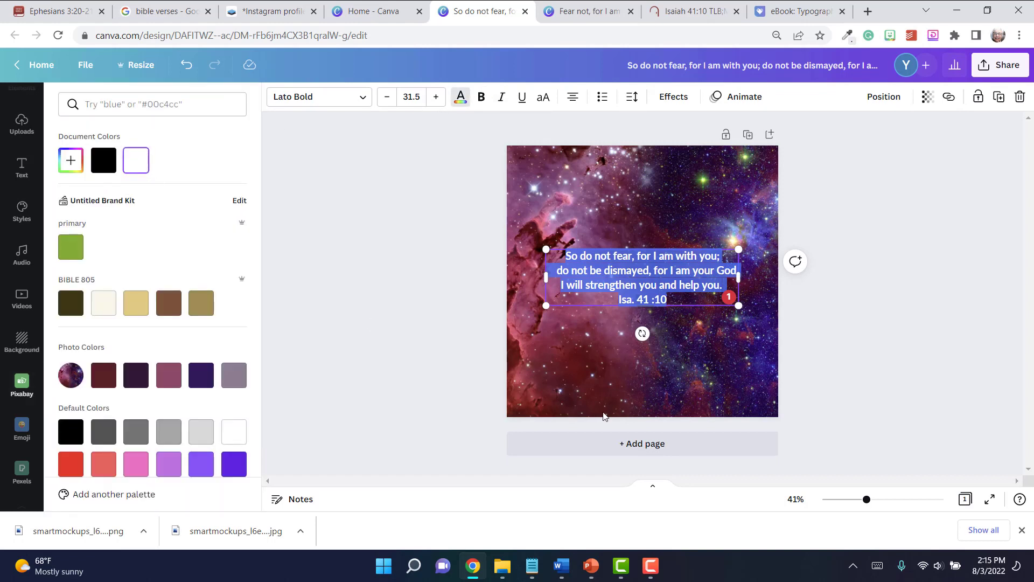
key(Escape)
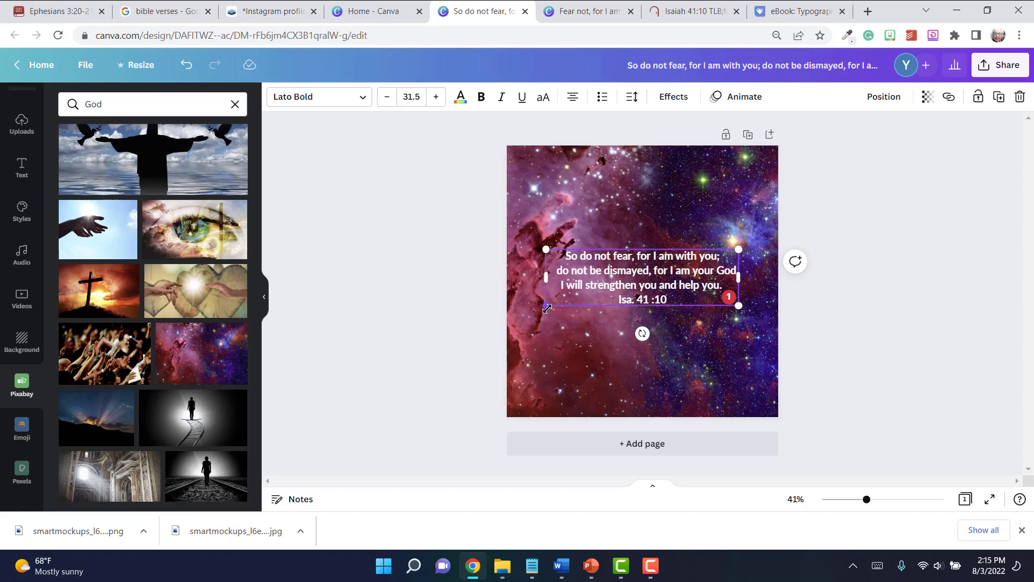
- Enlarge the verse text to size 54.3, then narrow its box to wrap within the page and centre it
drag(546, 308, 433, 440)
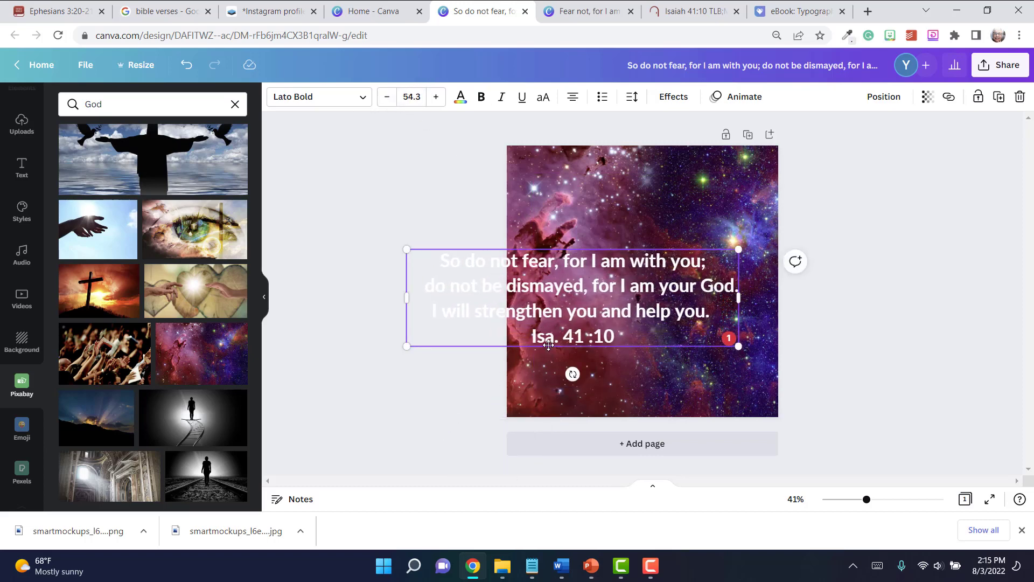
drag(550, 343, 604, 327)
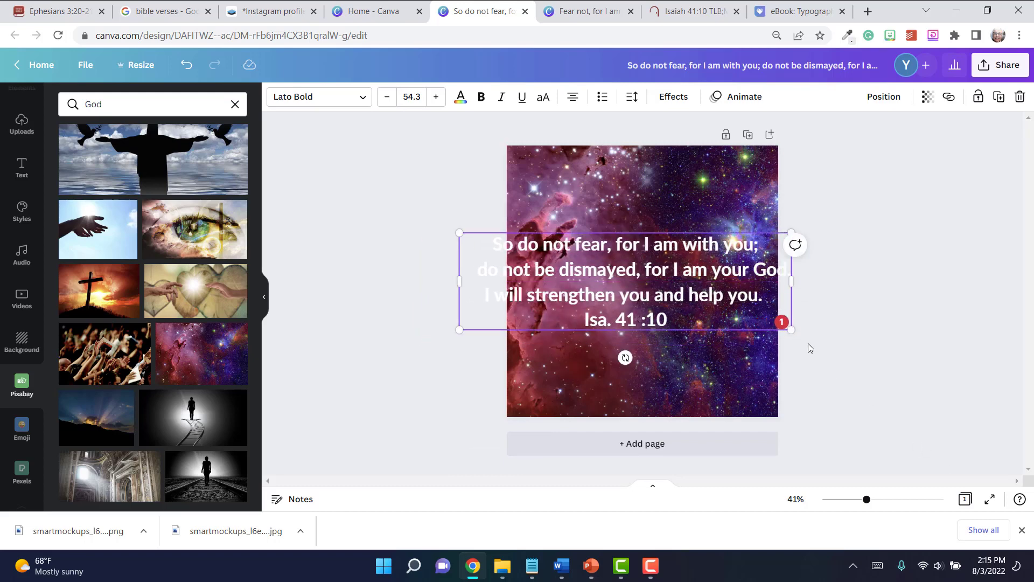
drag(783, 278, 686, 278)
drag(577, 233, 643, 198)
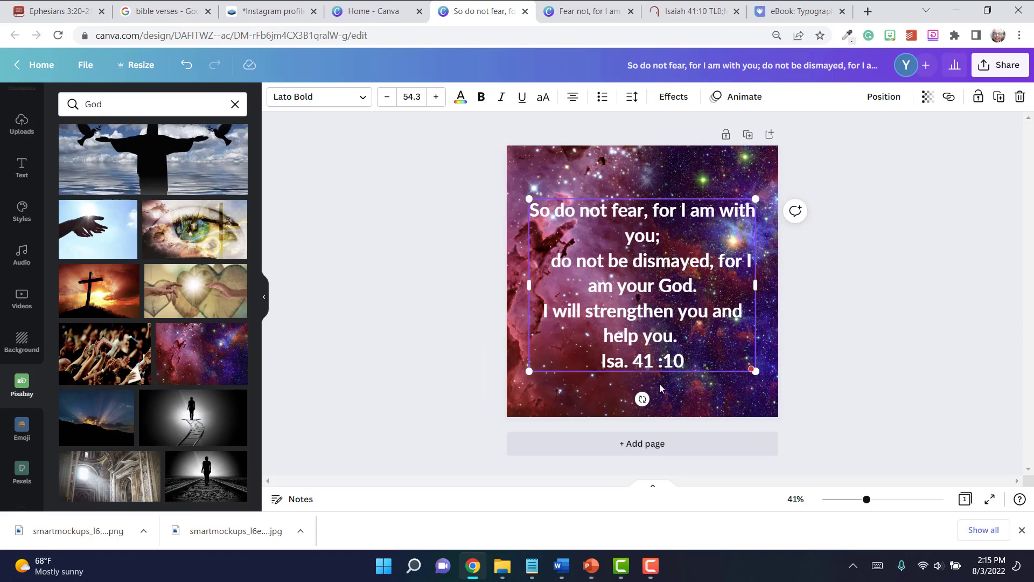
- Insert a line break after "So do not fear," so "for I am with you;" starts its own line
click(655, 210)
key(Return)
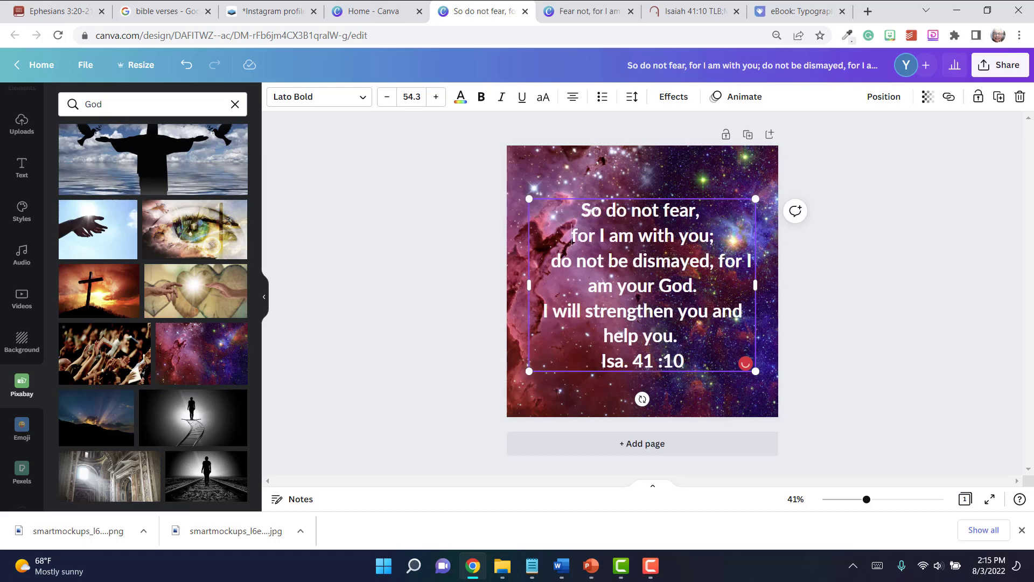
click(719, 262)
click(575, 236)
key(BackSpace)
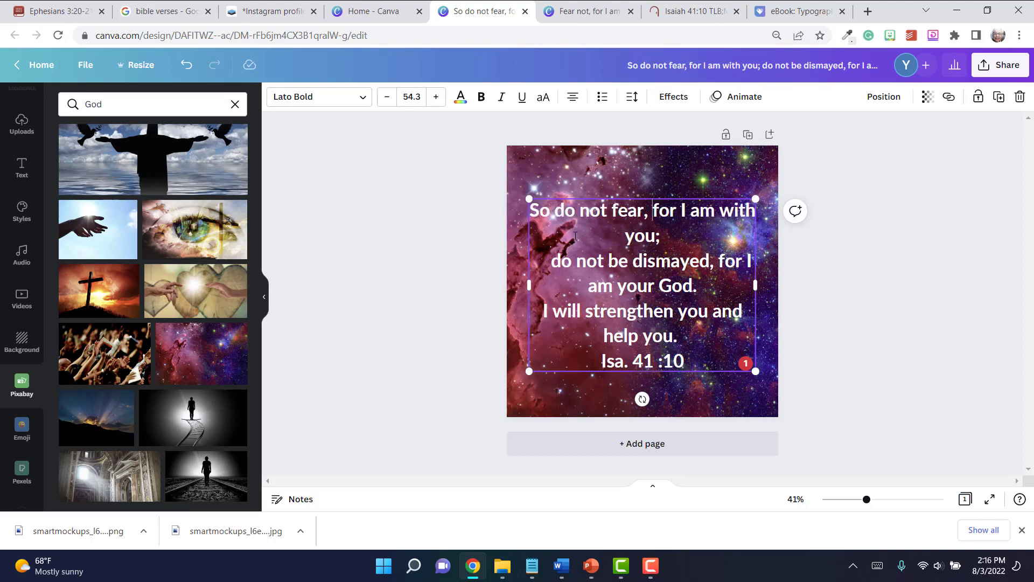
key(BackSpace)
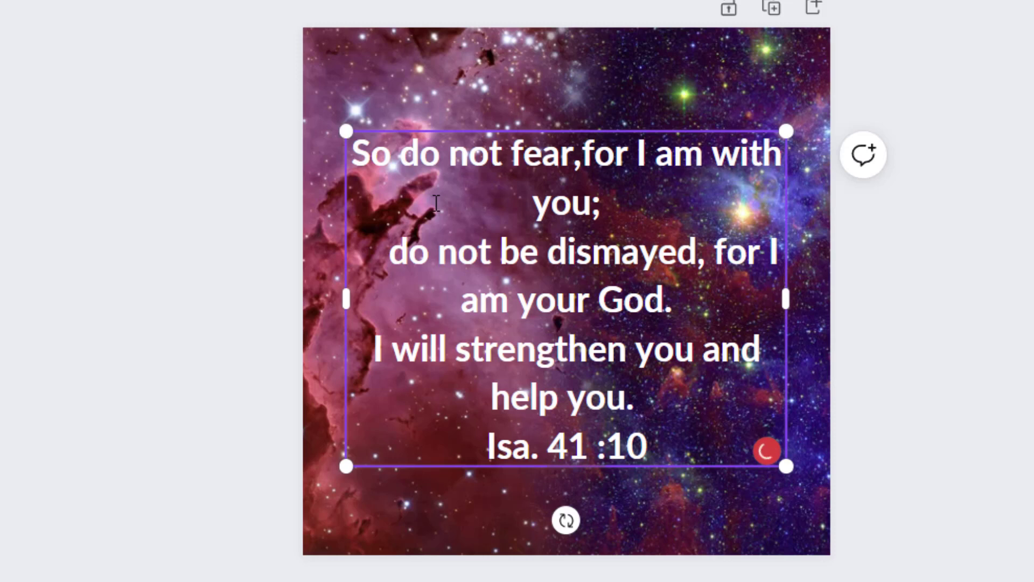
key(Return)
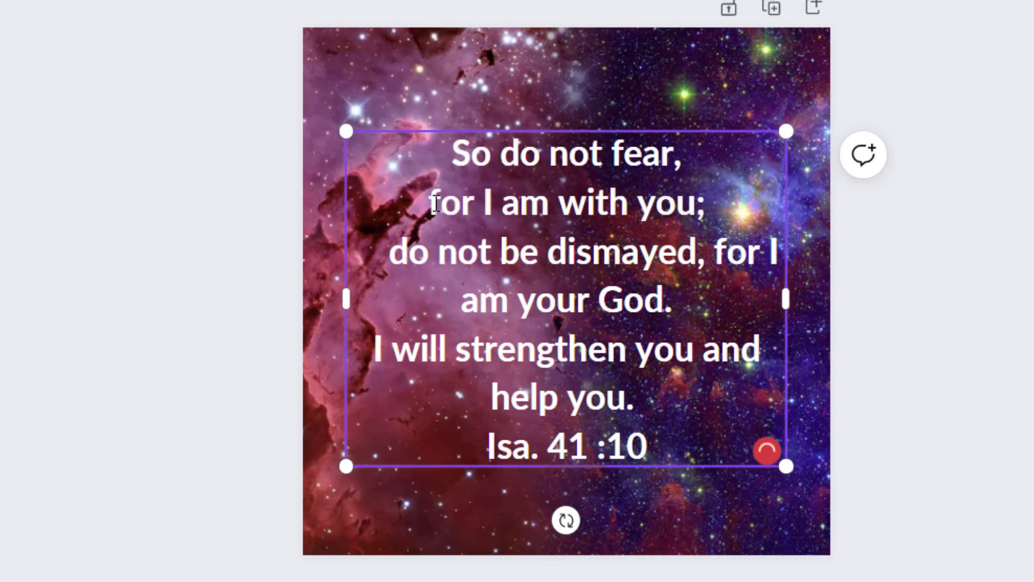
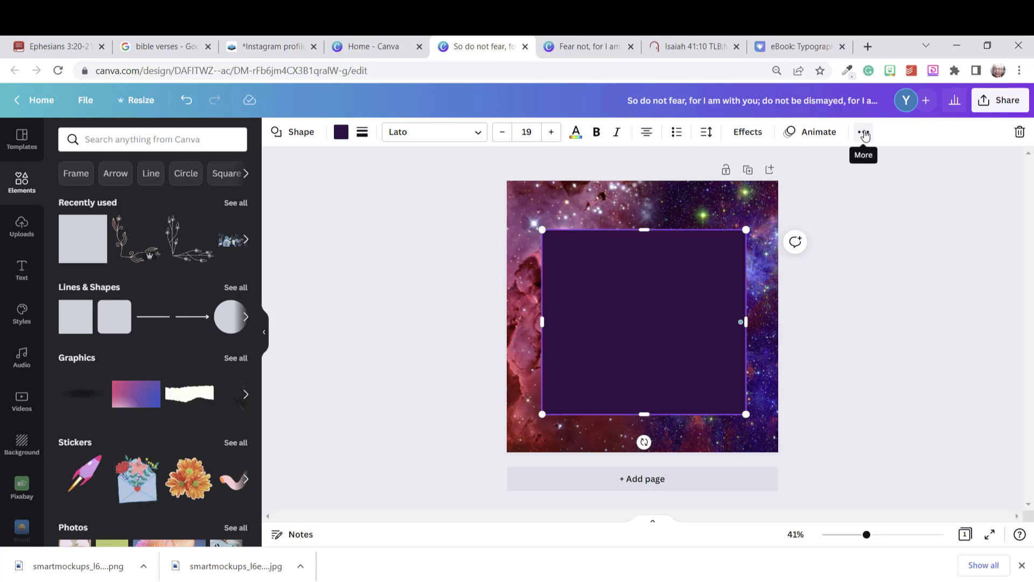
- Send the dark purple rectangle backward one layer so it sits behind the verse text
click(864, 133)
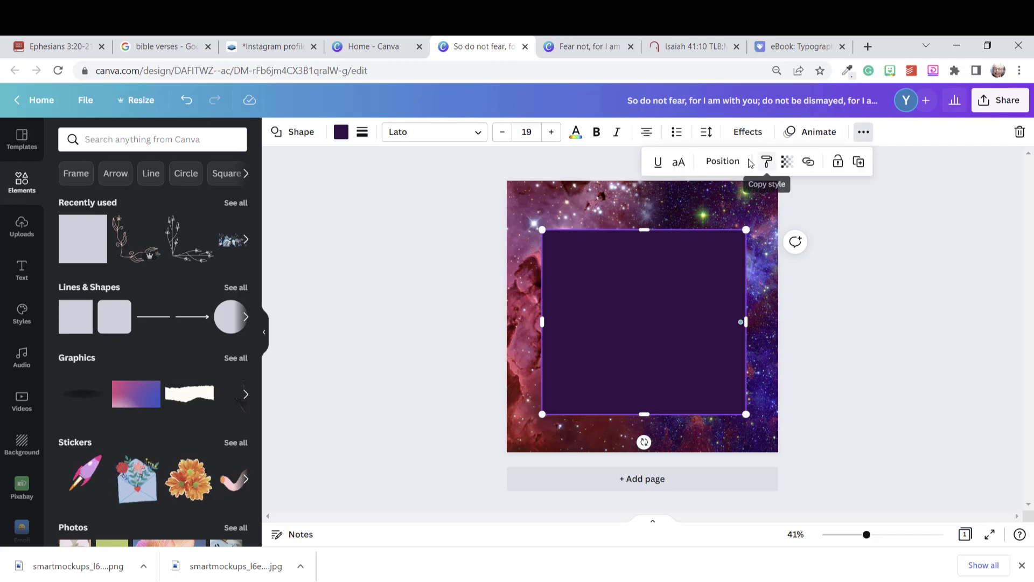
click(726, 164)
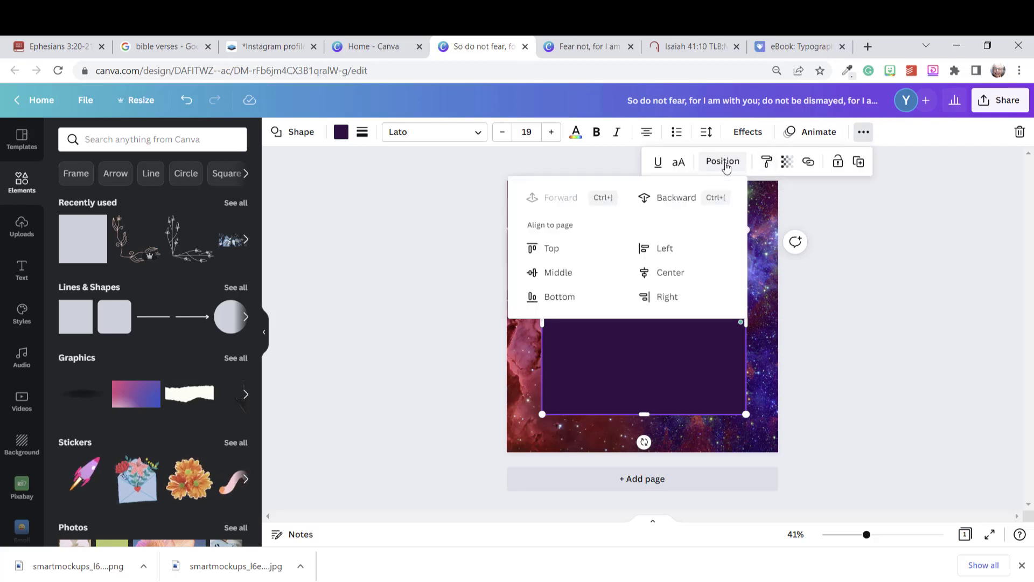
click(680, 198)
click(871, 317)
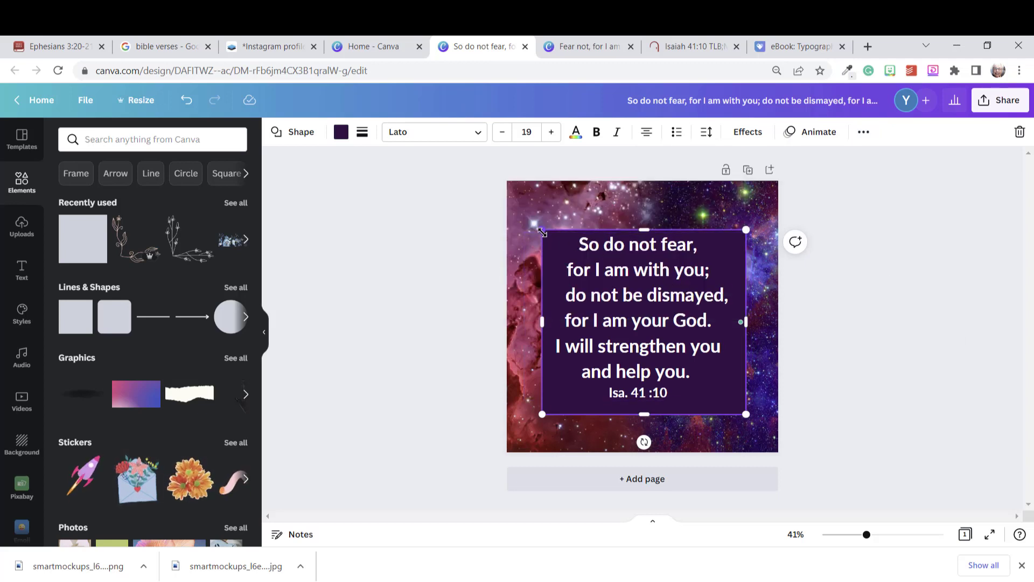
- Extend the purple rectangle slightly upward and to the left to add margin around the verse
drag(542, 229, 540, 223)
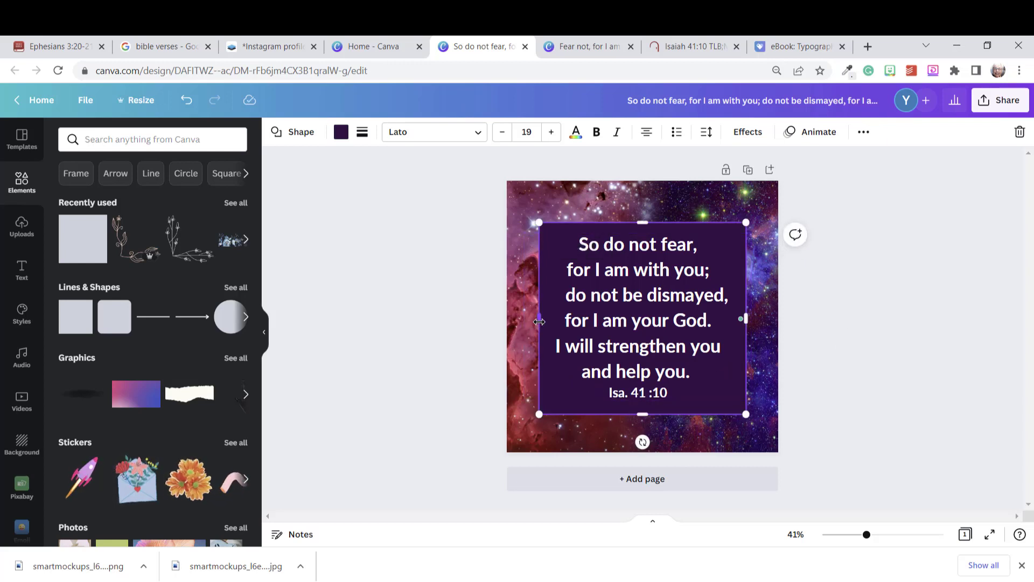
drag(540, 321, 534, 320)
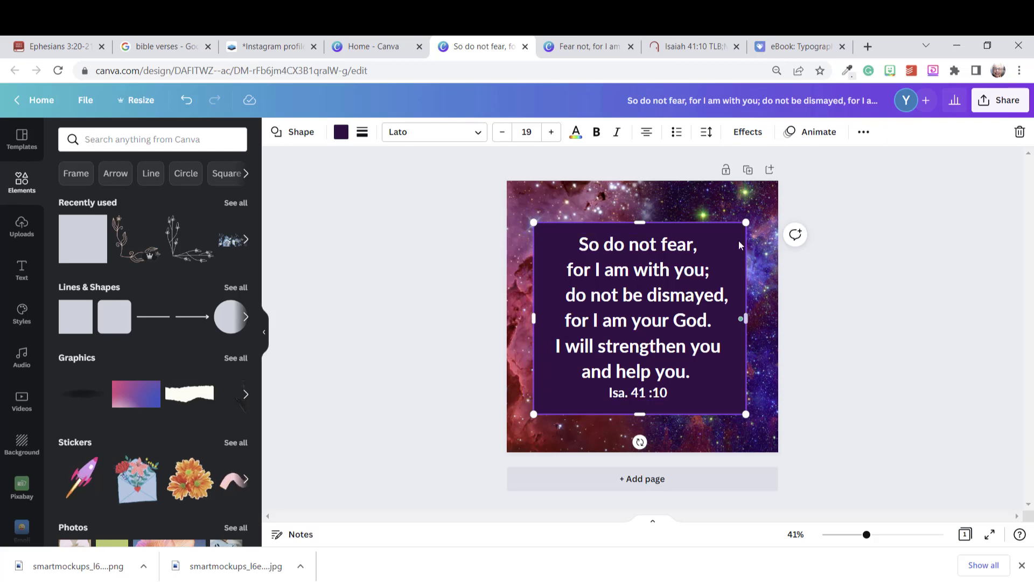
click(863, 296)
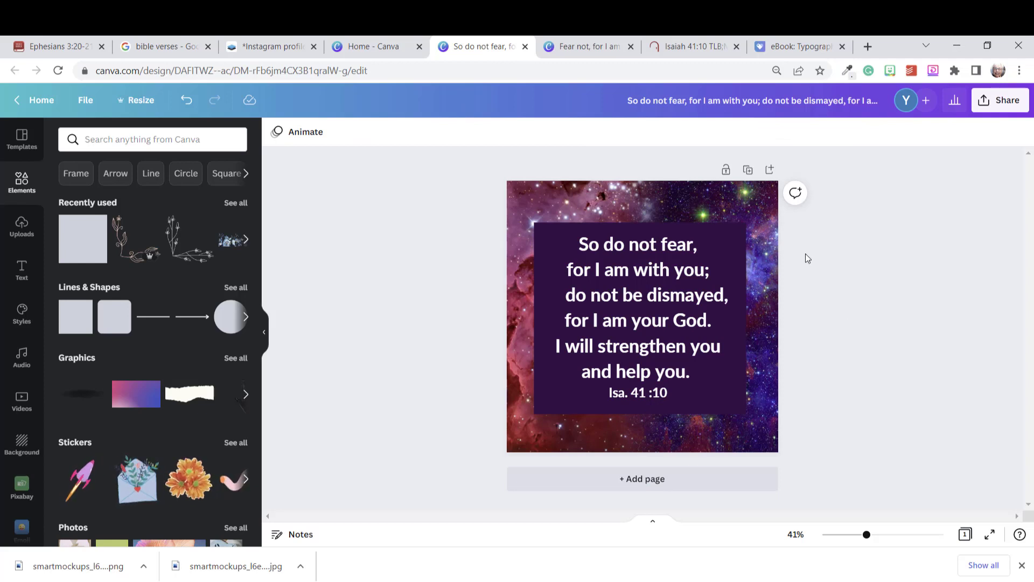
- Set the dark purple rectangle's transparency to 59
click(730, 225)
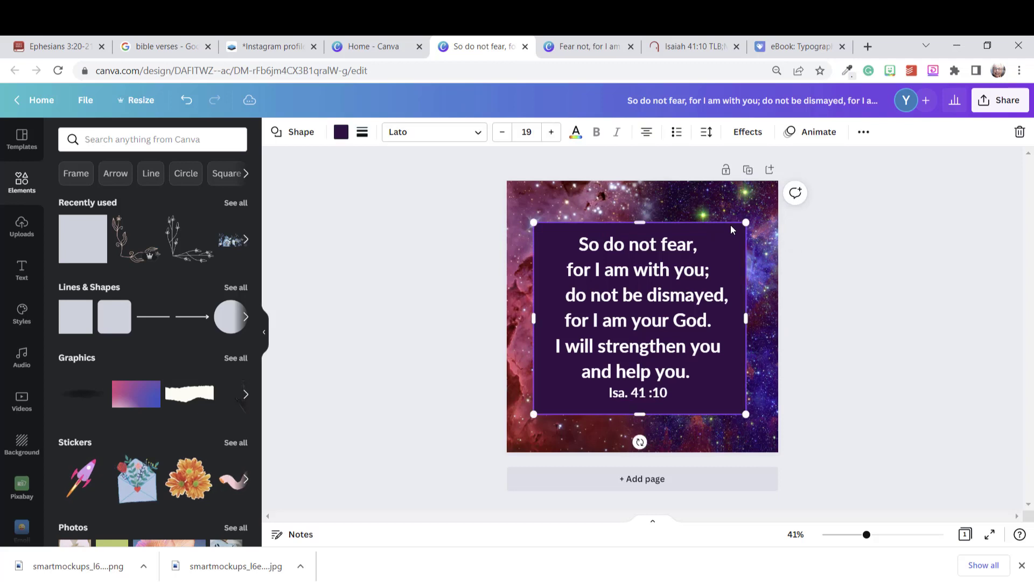
click(865, 133)
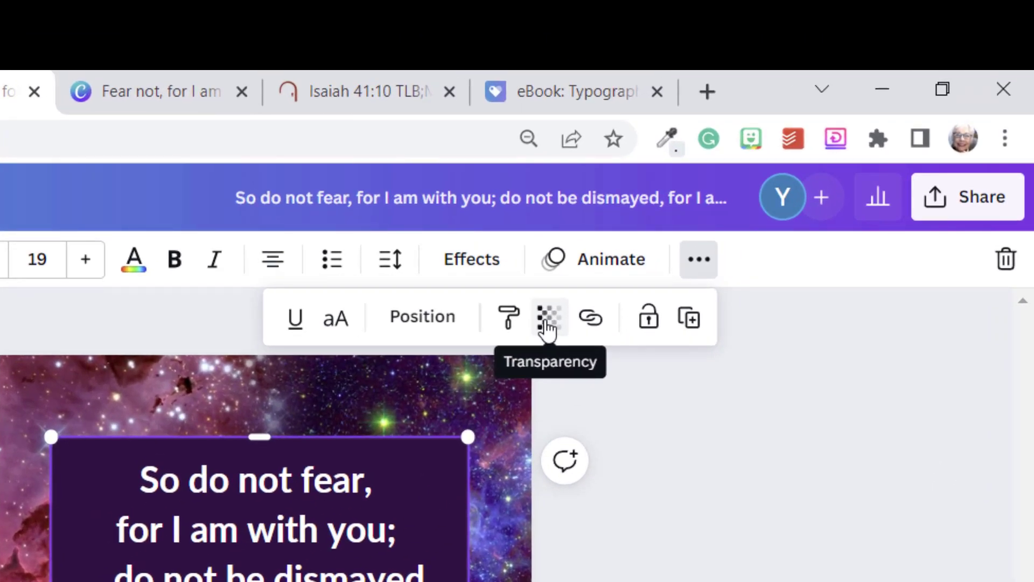
click(547, 323)
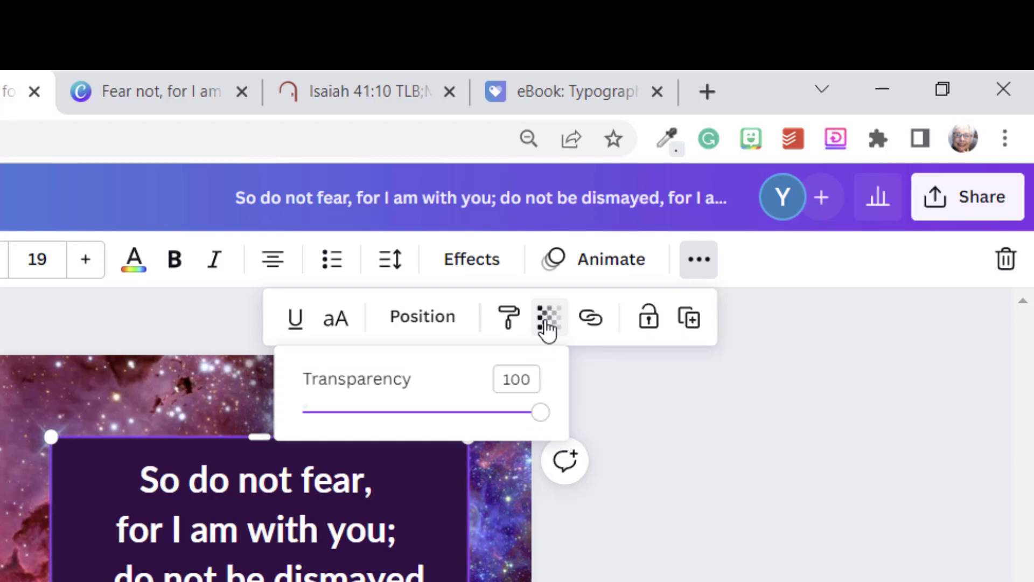
click(541, 414)
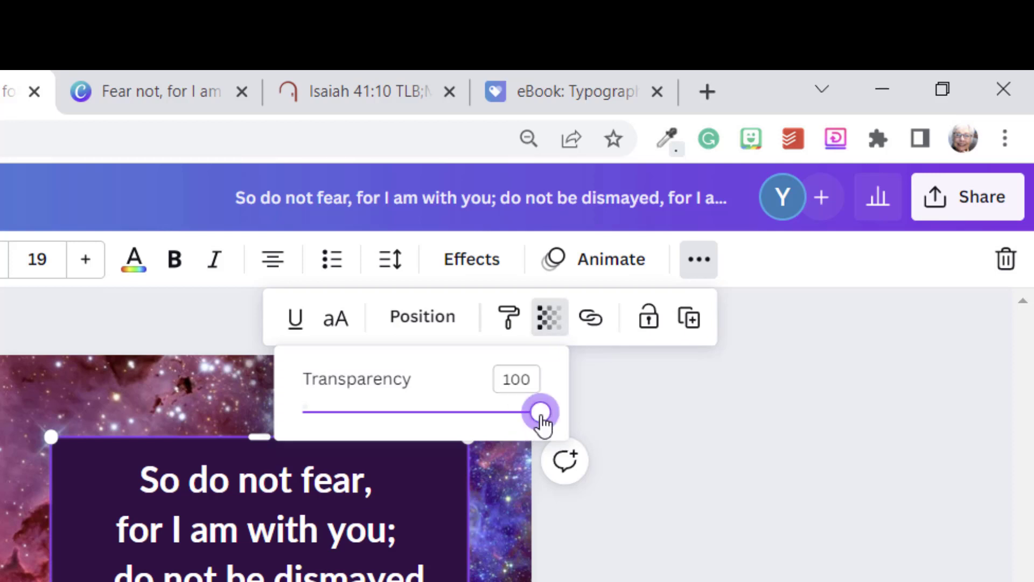
drag(542, 422, 445, 439)
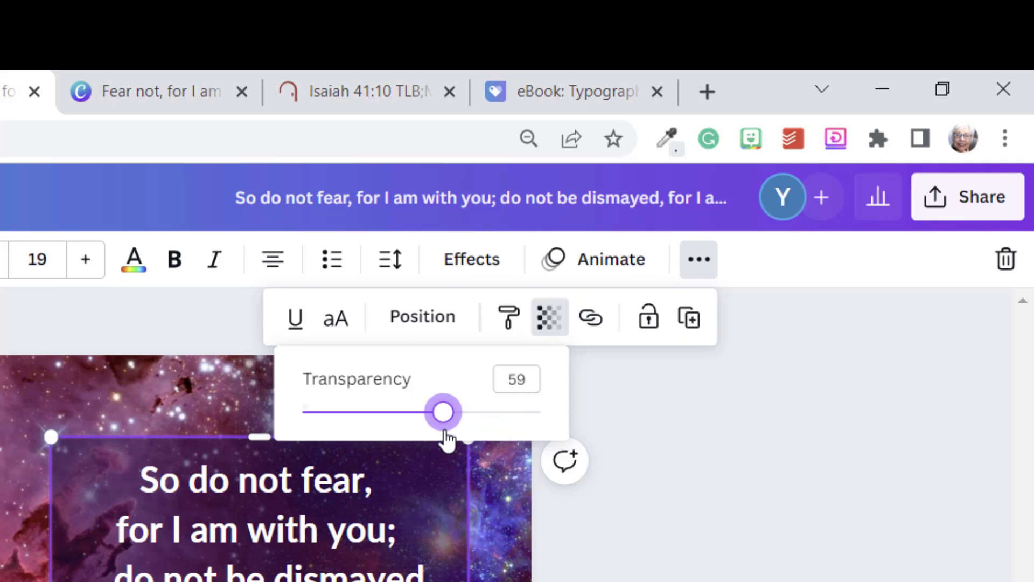
click(640, 564)
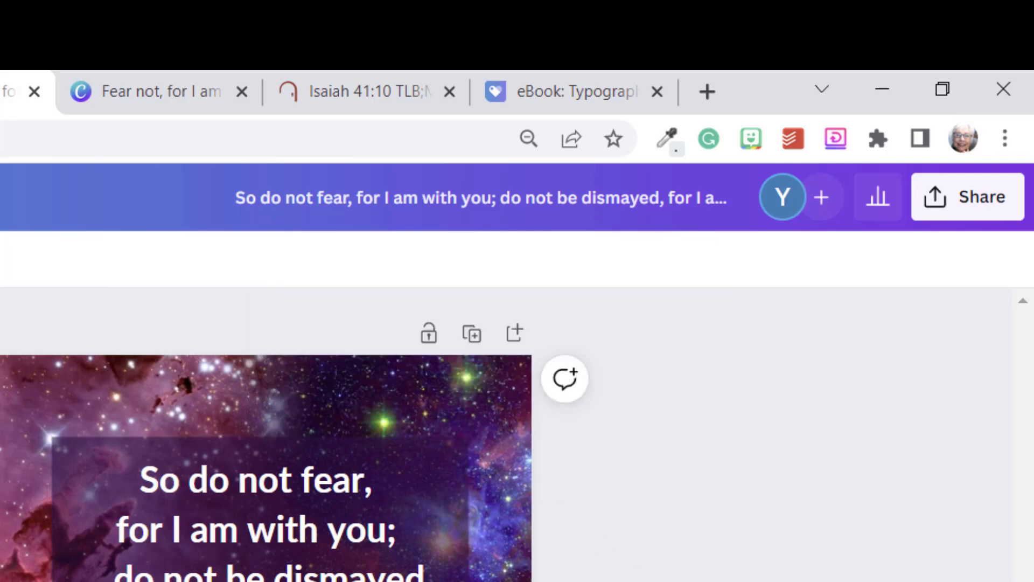
- Reduce the transparency value of the rectangle behind the verse to 48
click(430, 447)
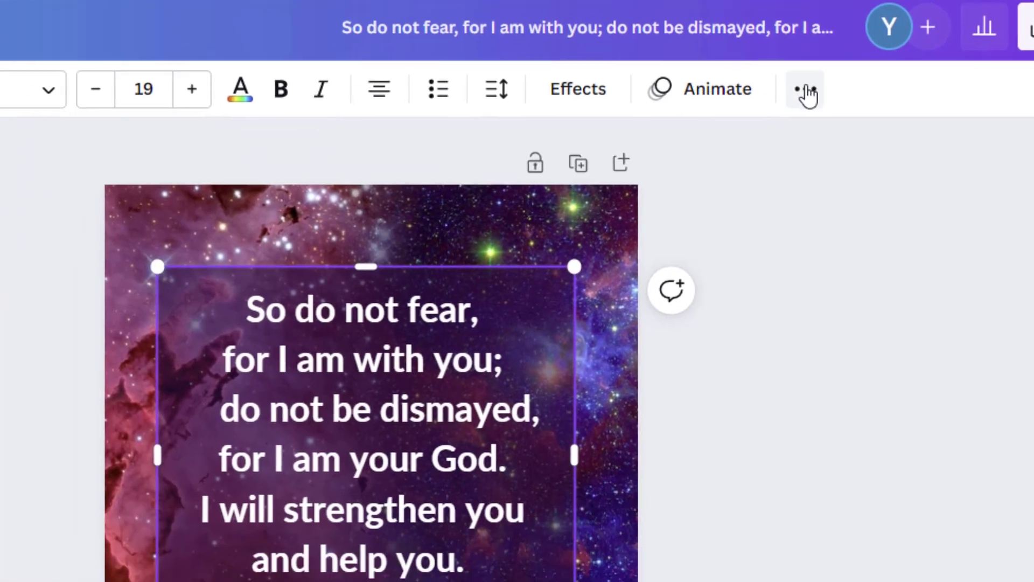
click(700, 259)
click(695, 107)
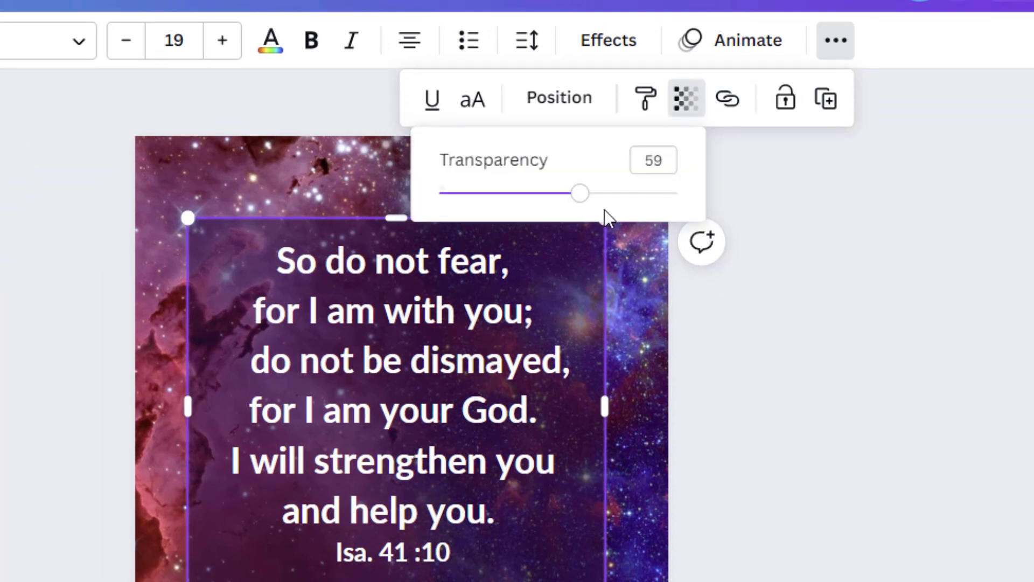
drag(580, 204, 552, 199)
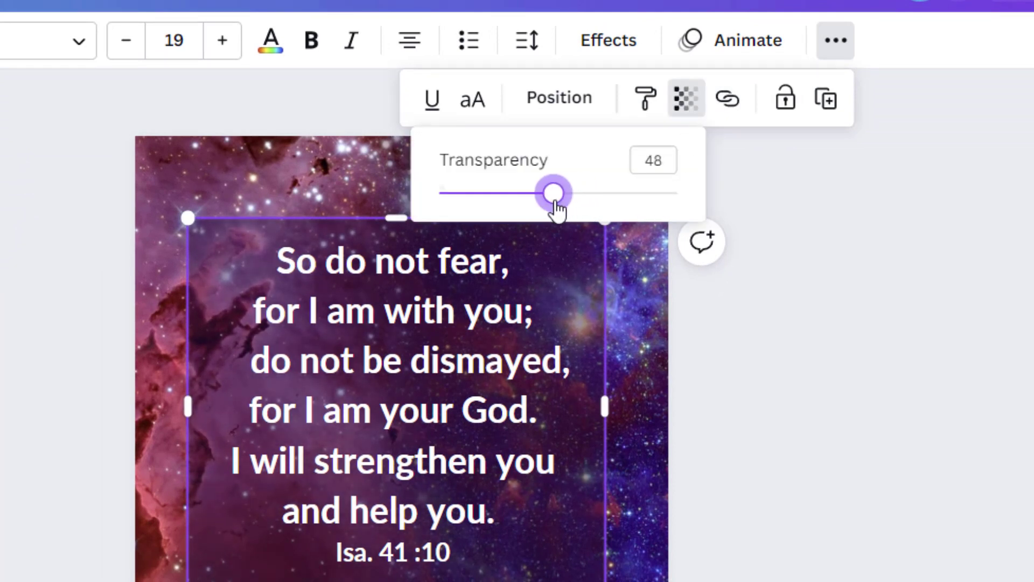
click(794, 363)
click(796, 362)
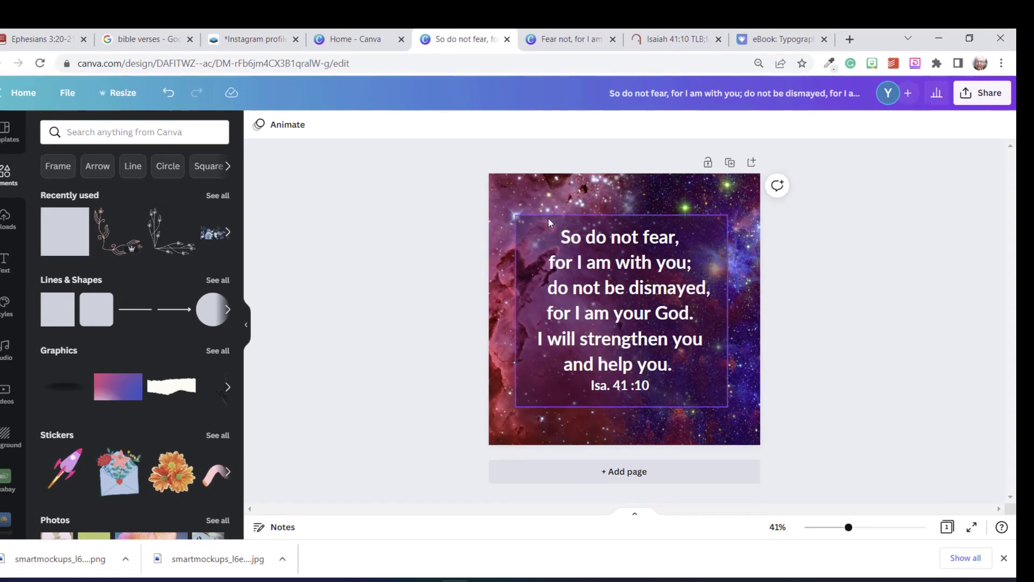
- Recolour the rectangle behind the verse with the mauve pink swatch from the photo colours
click(550, 218)
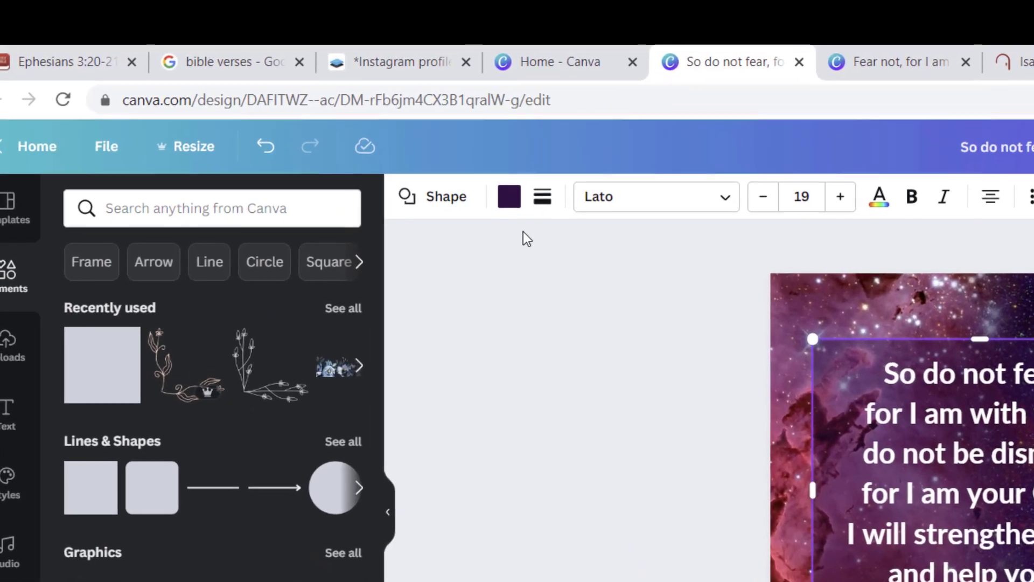
click(507, 208)
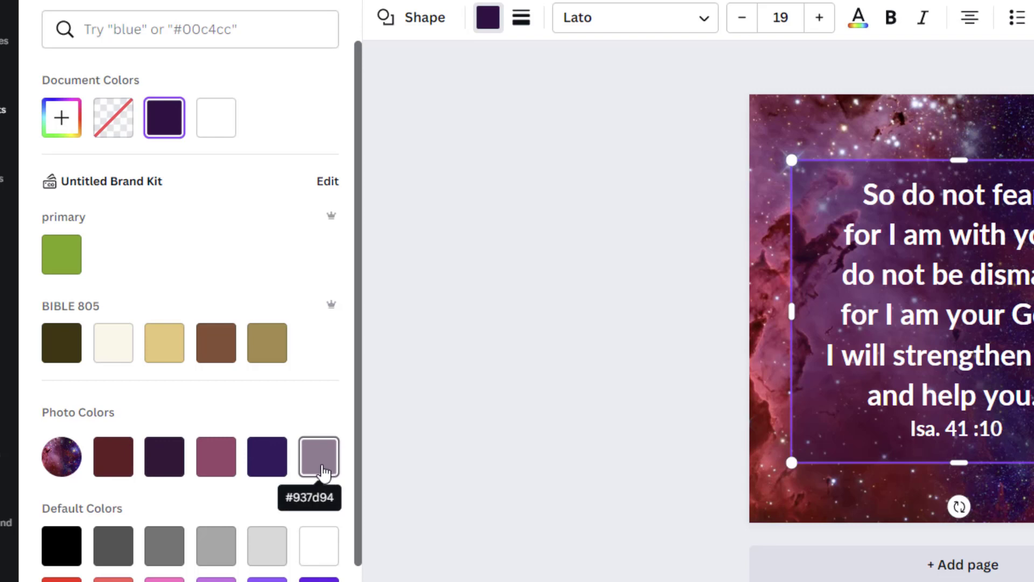
click(217, 469)
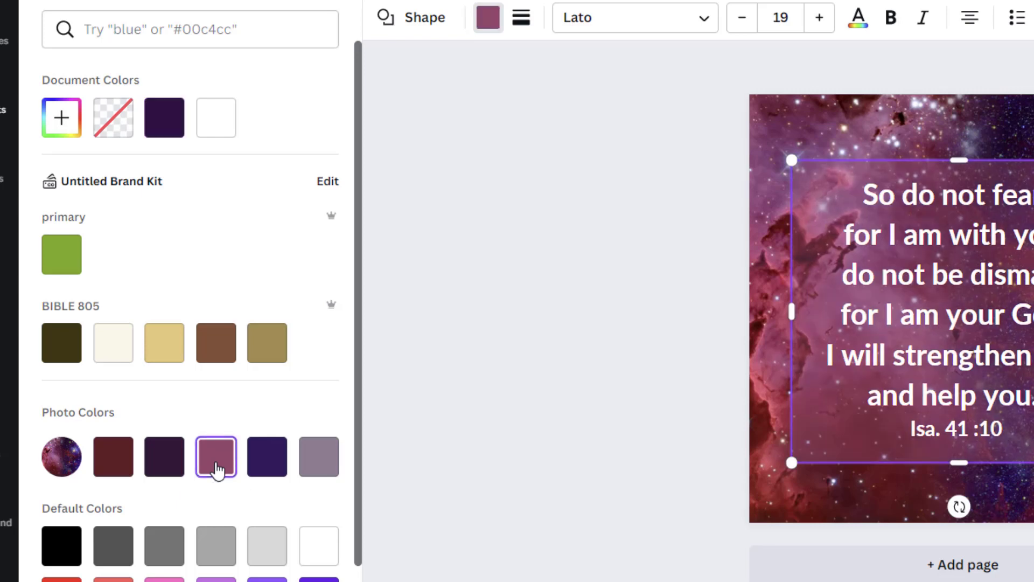
click(453, 468)
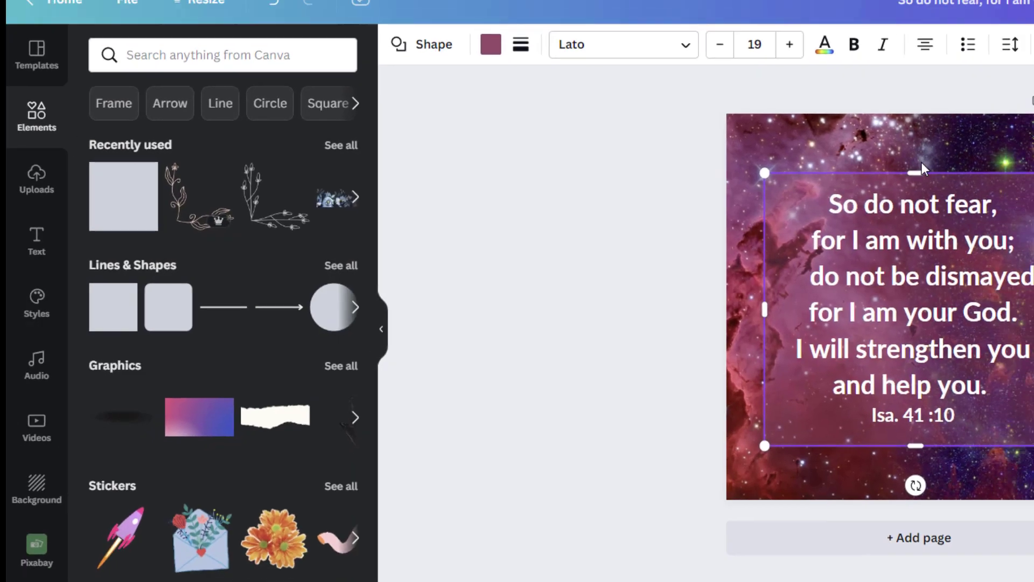
click(922, 163)
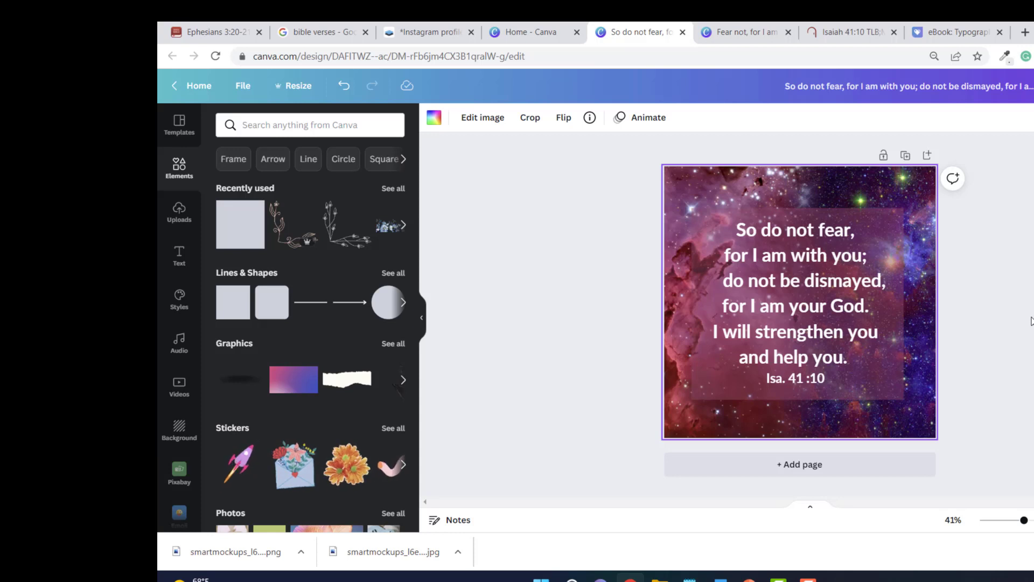
- Try the Brusher font and the Brittany font on the whole verse text
click(814, 344)
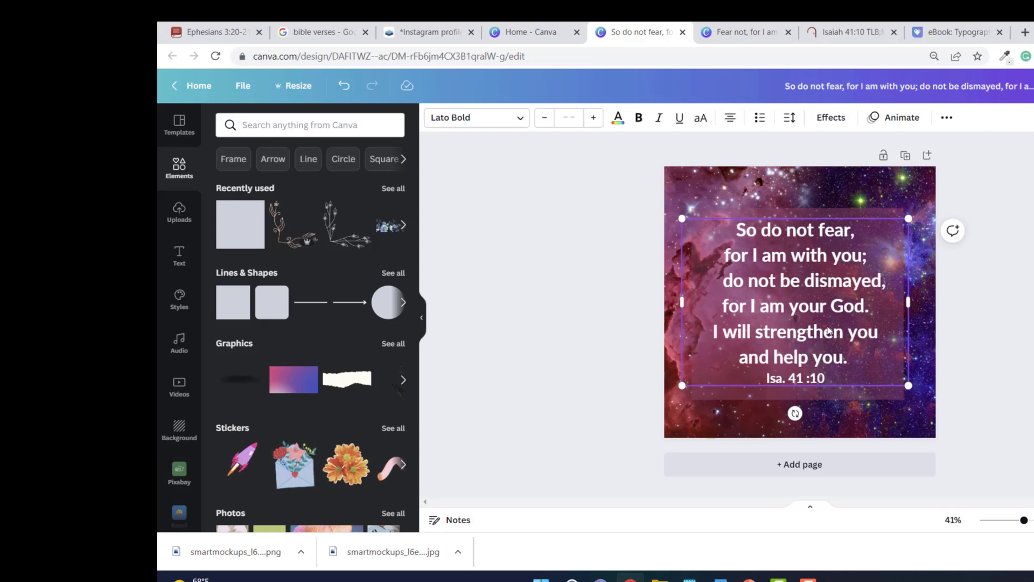
click(521, 123)
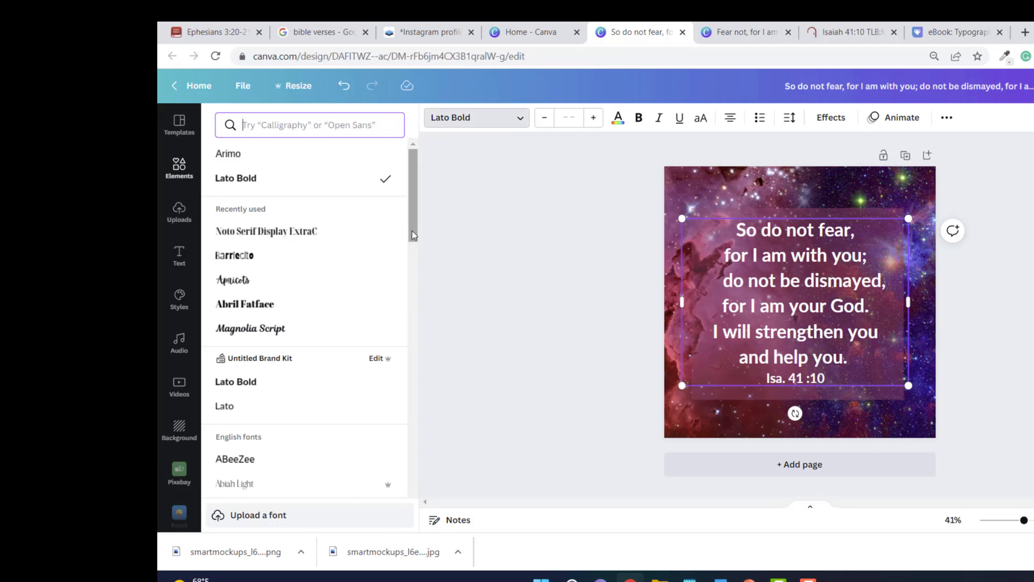
drag(414, 235, 414, 414)
scroll(411, 431, down, 13)
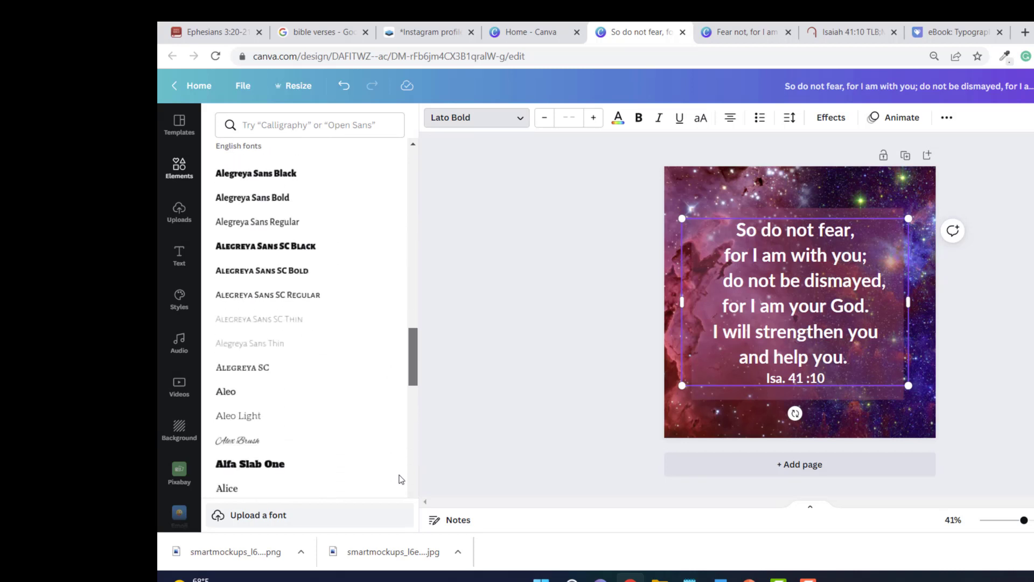
scroll(232, 377, down, 10)
click(233, 374)
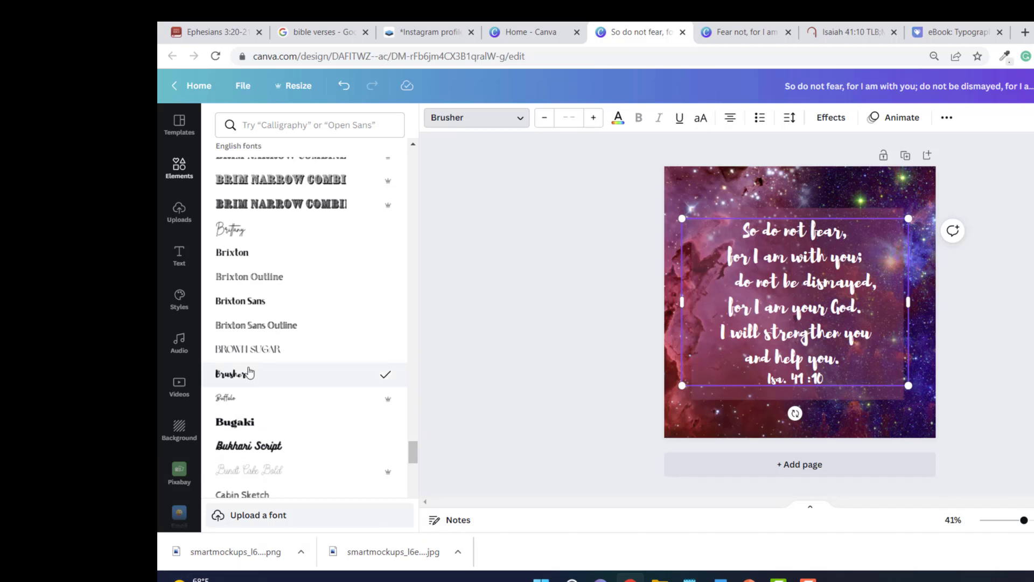
click(238, 233)
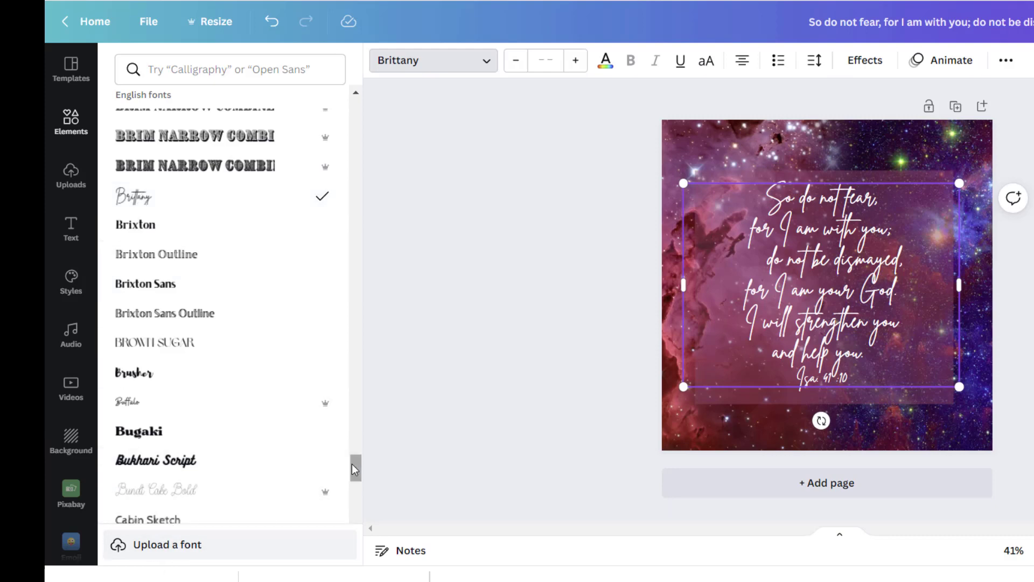
- Change the verse text's font to the recently used Noto Serif Display ExtraC and deselect the text
drag(353, 467, 376, 86)
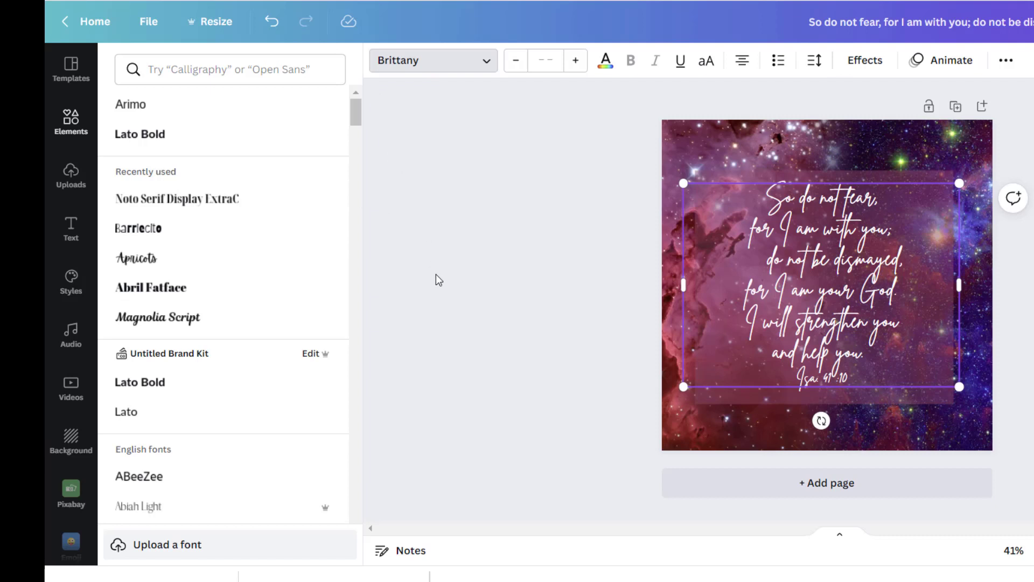
click(176, 207)
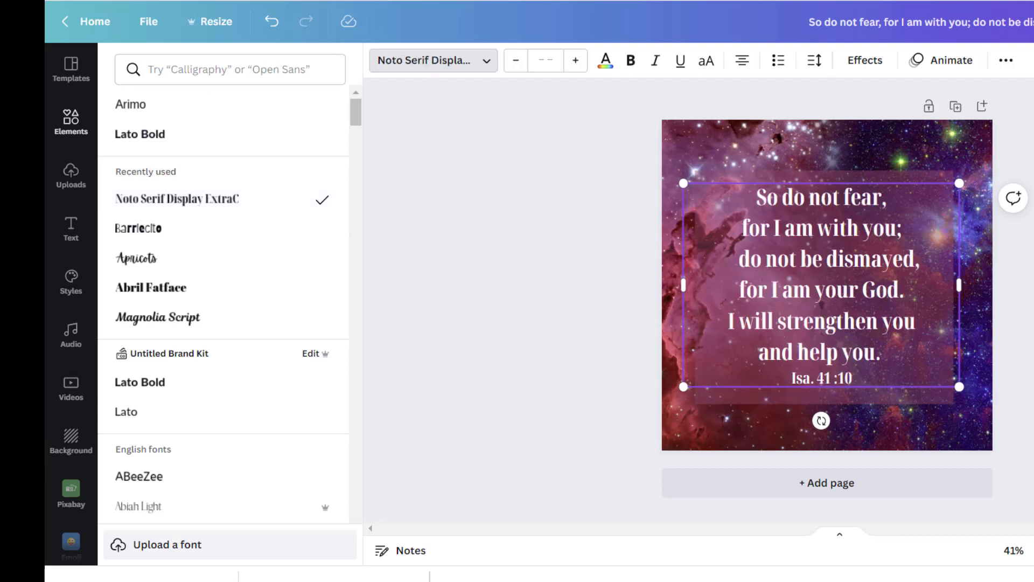
key(Escape)
key(Escape)
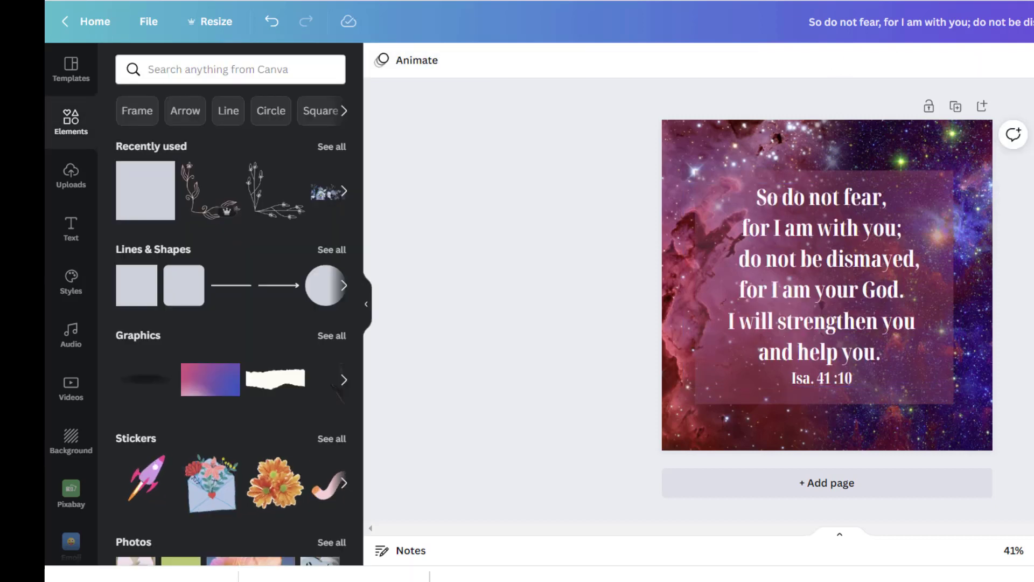